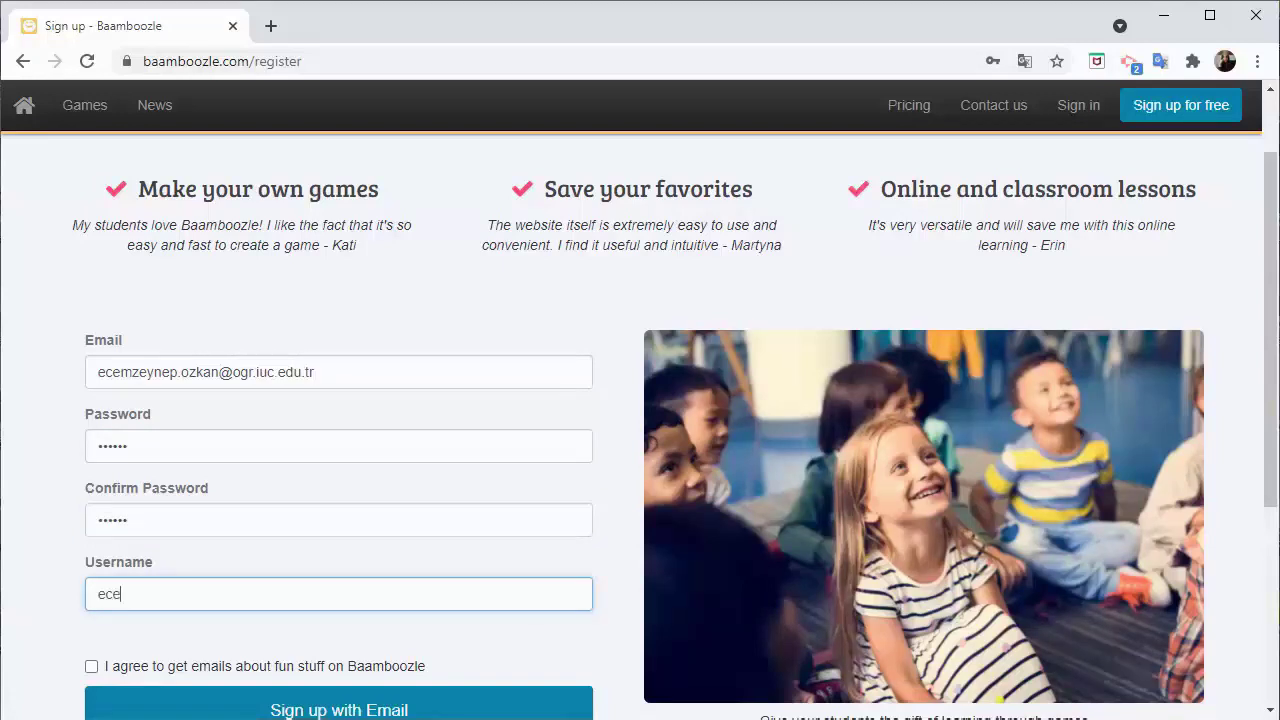
# Step: Submit the account registration form and dismiss the browser's offer to save the password
pyautogui.click(212, 707)
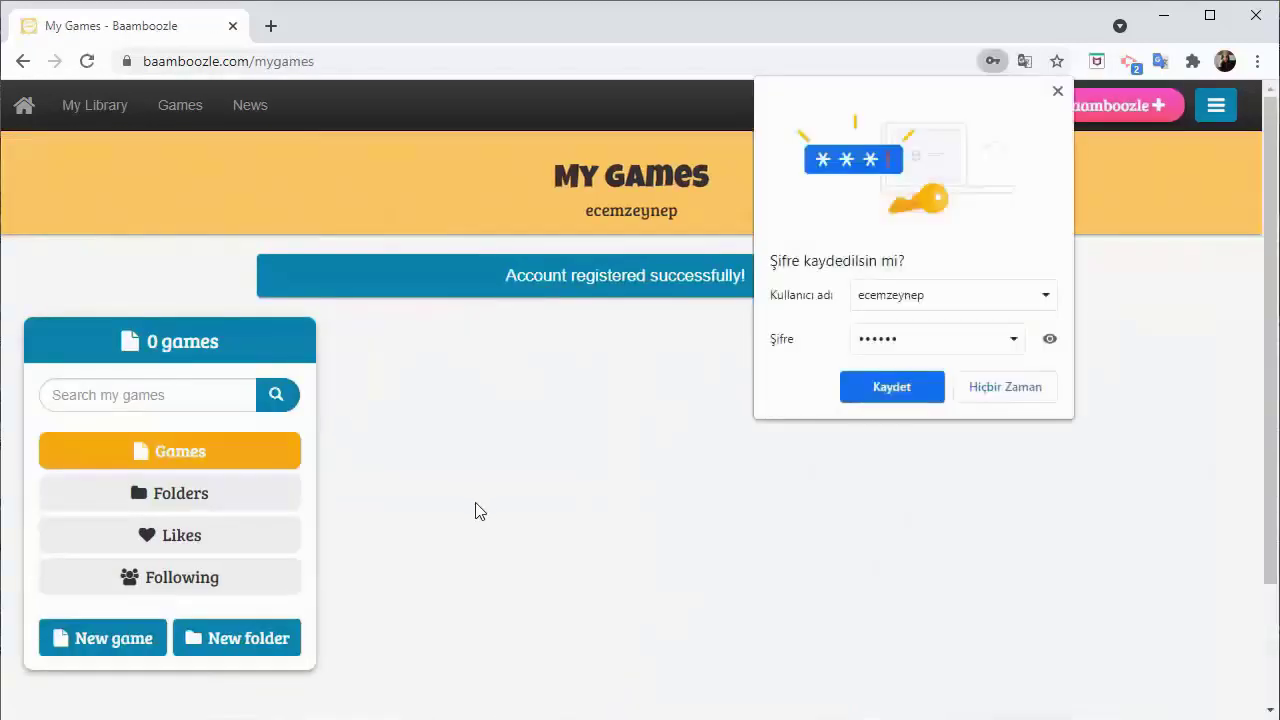
pyautogui.click(385, 588)
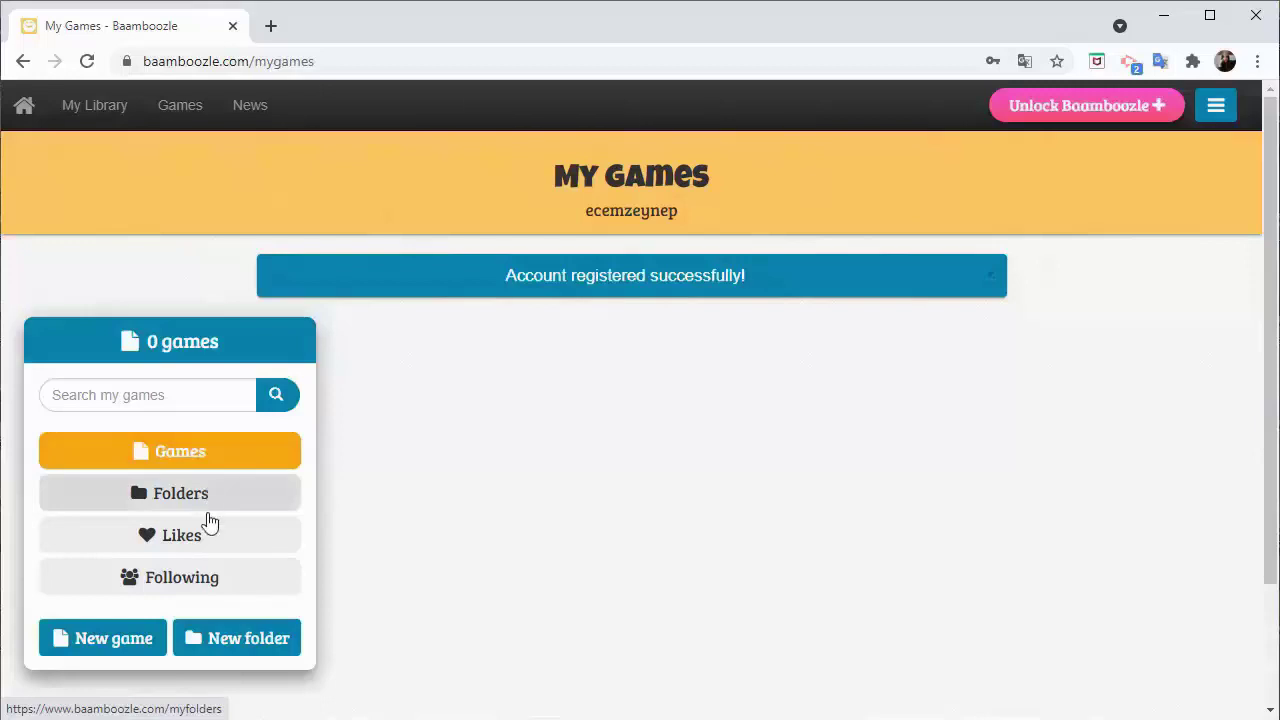
# Step: Create a public folder titled "auzem" with the description "içerik geliştirme"
pyautogui.click(228, 640)
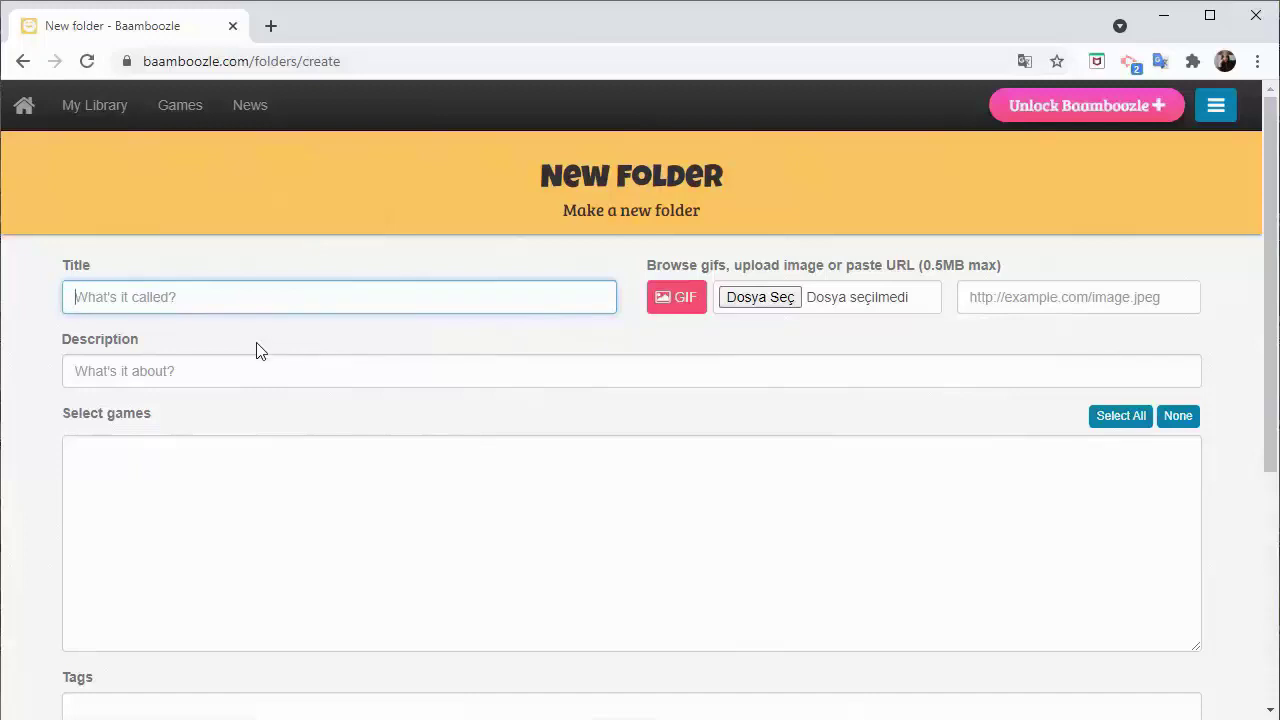
pyautogui.write('auzem')
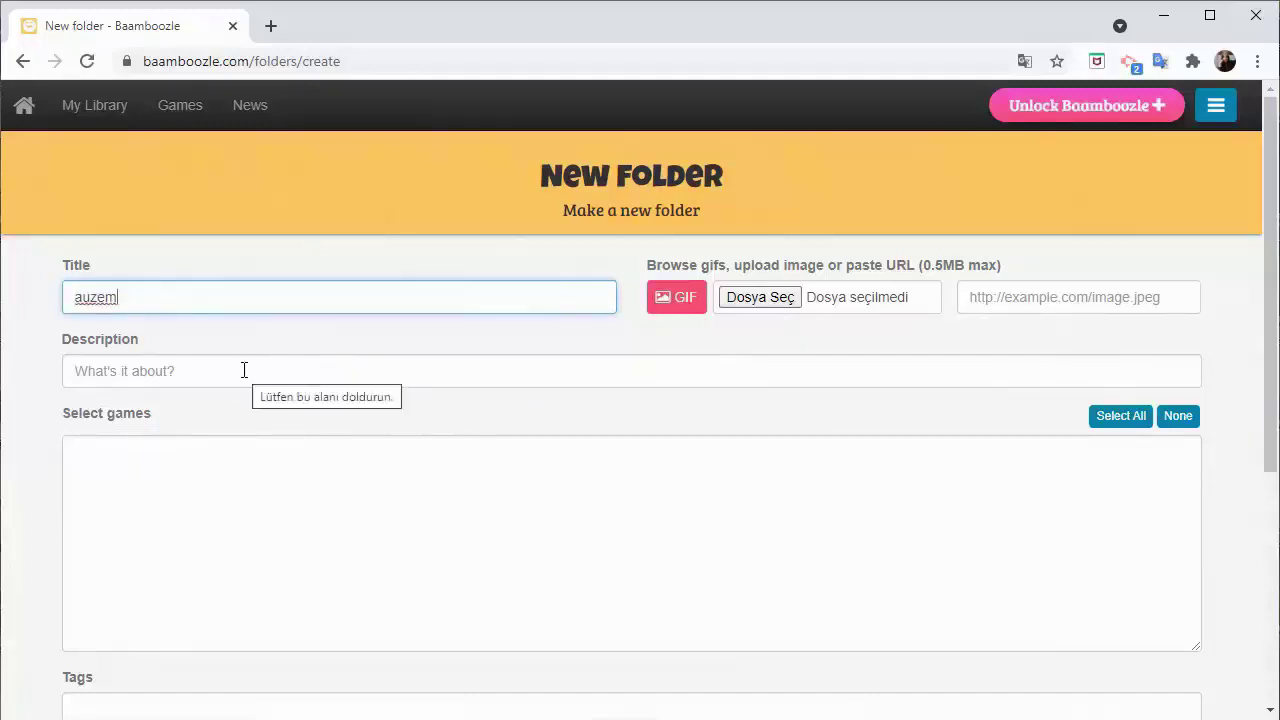
pyautogui.click(243, 370)
pyautogui.write('içerik geliştirme')
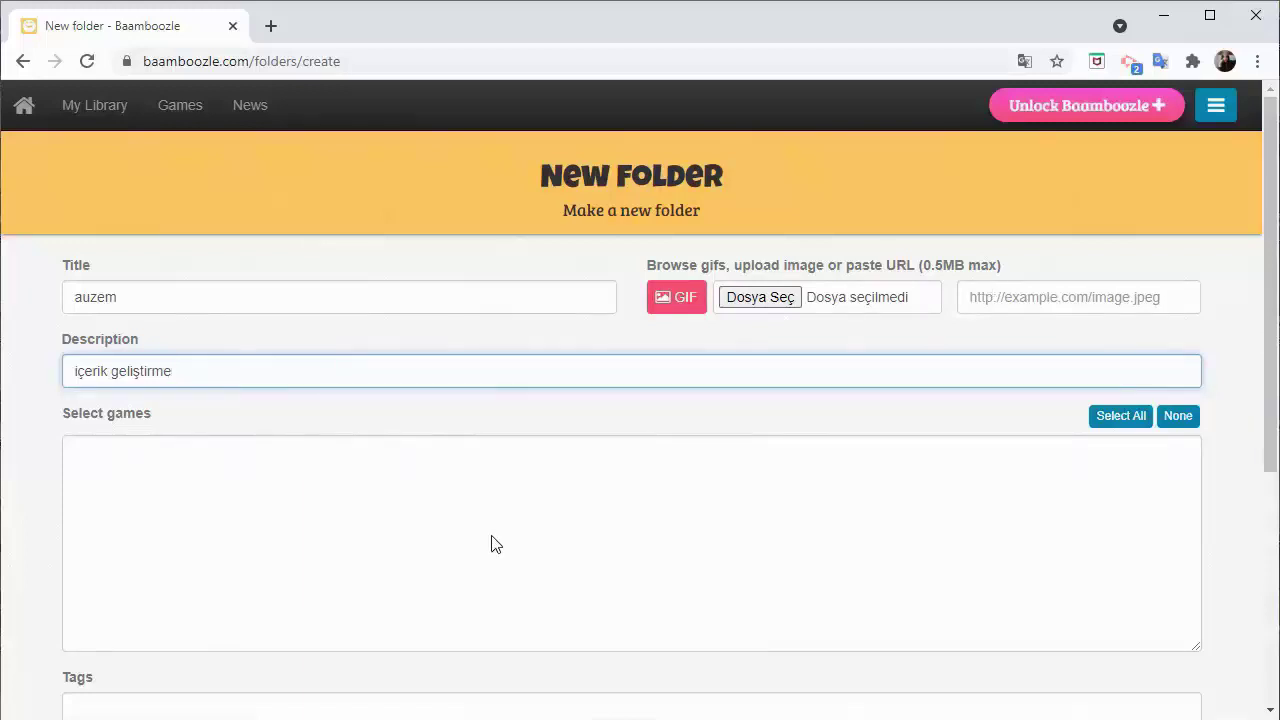
pyautogui.scroll(-2, 490, 540)
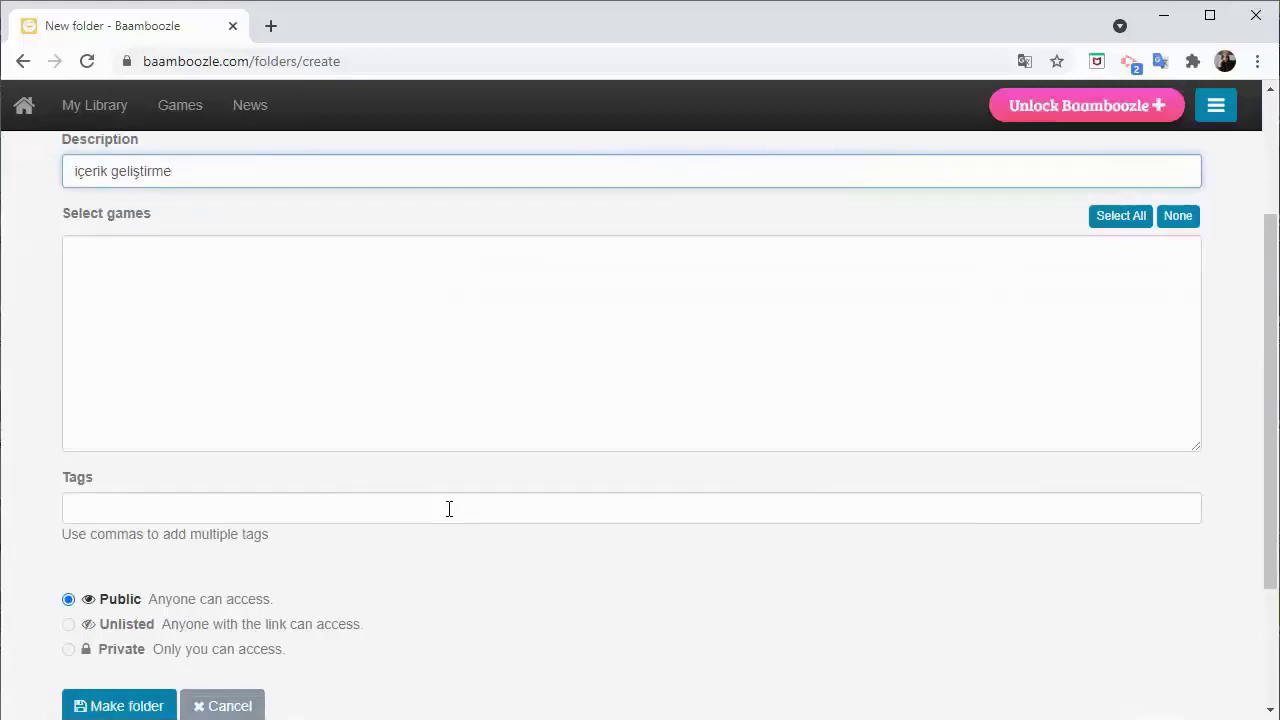
pyautogui.scroll(-2, 449, 509)
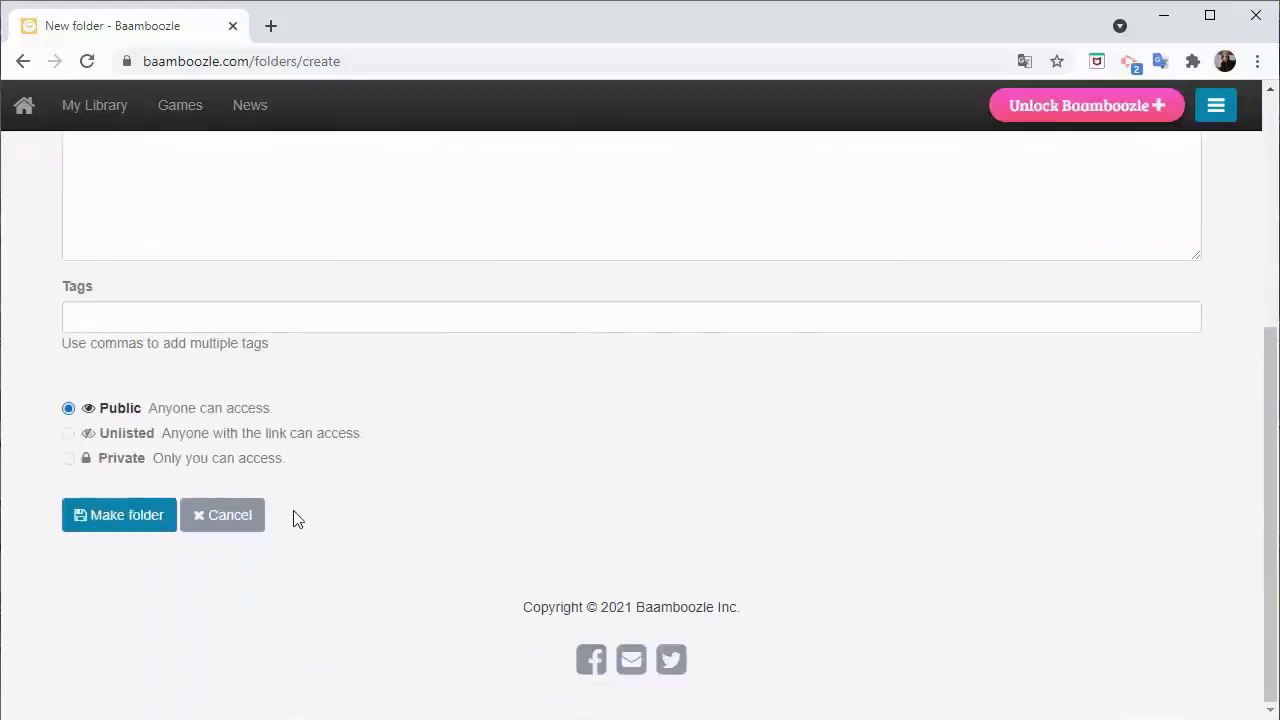
pyautogui.click(112, 518)
# Step: Look over the library sections, the public games catalogue with its search filters, and the news page
pyautogui.moveTo(108, 113)
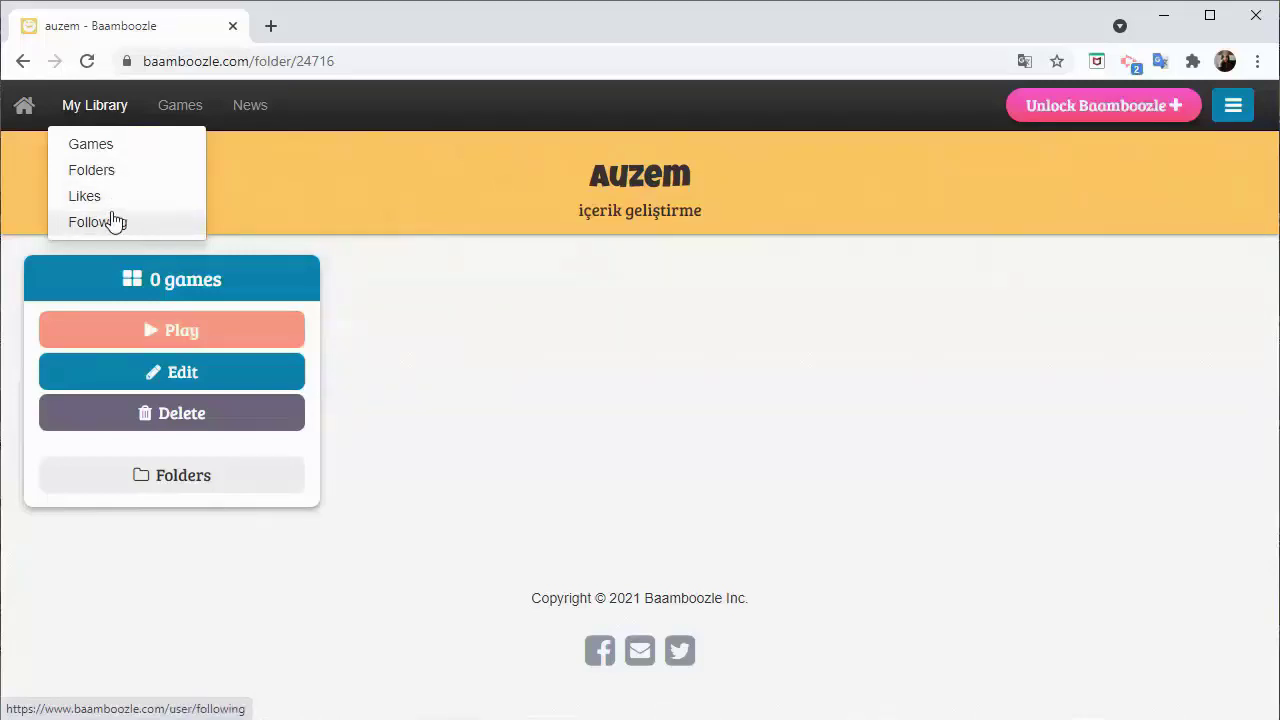
pyautogui.click(167, 110)
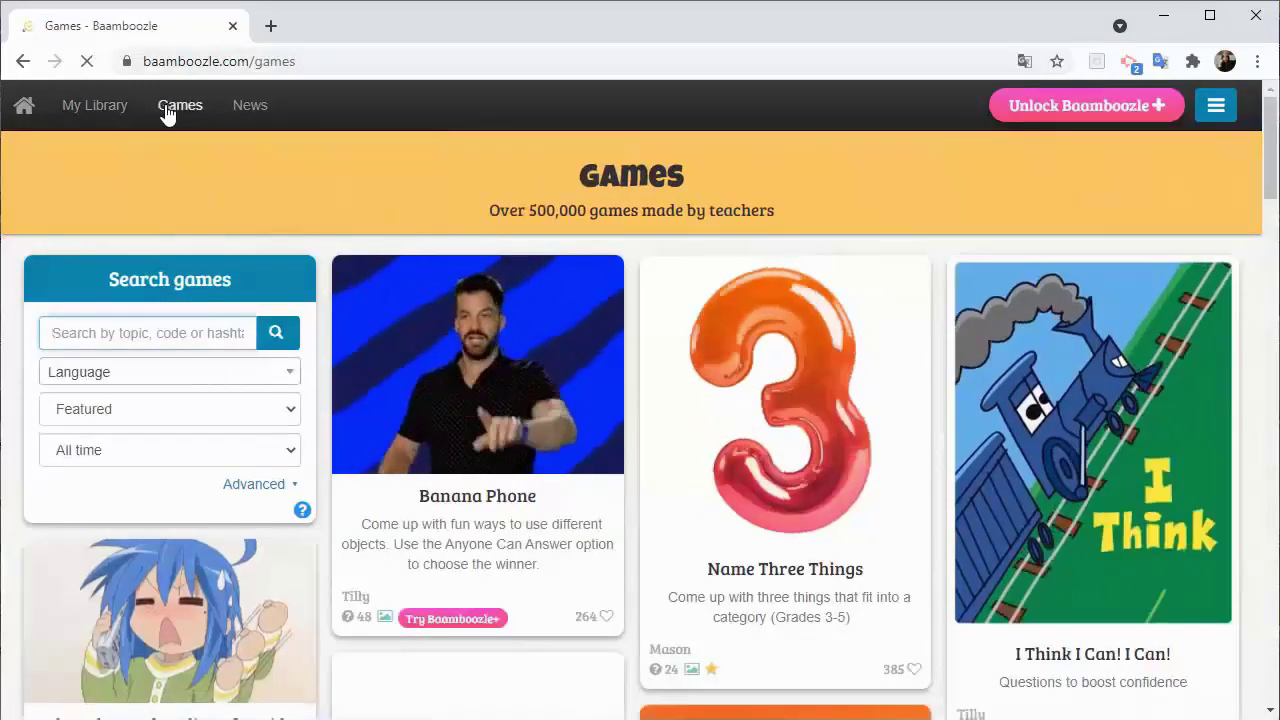
pyautogui.click(150, 334)
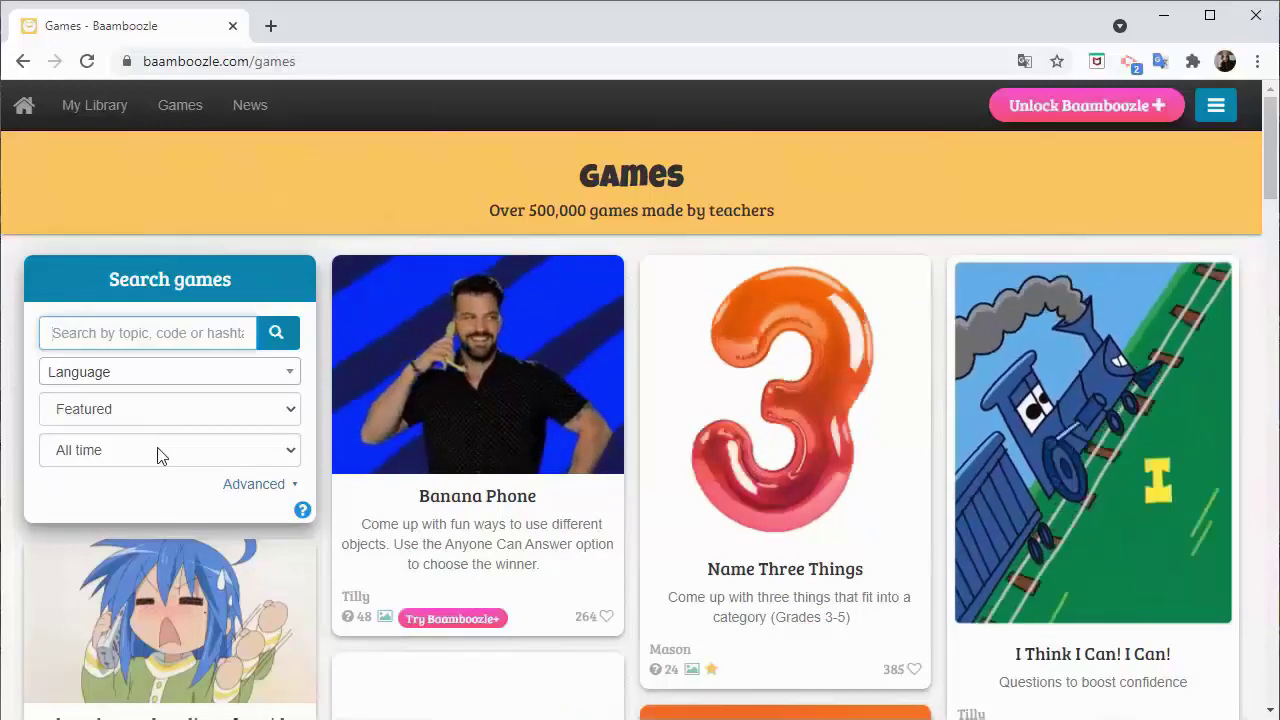
pyautogui.click(247, 108)
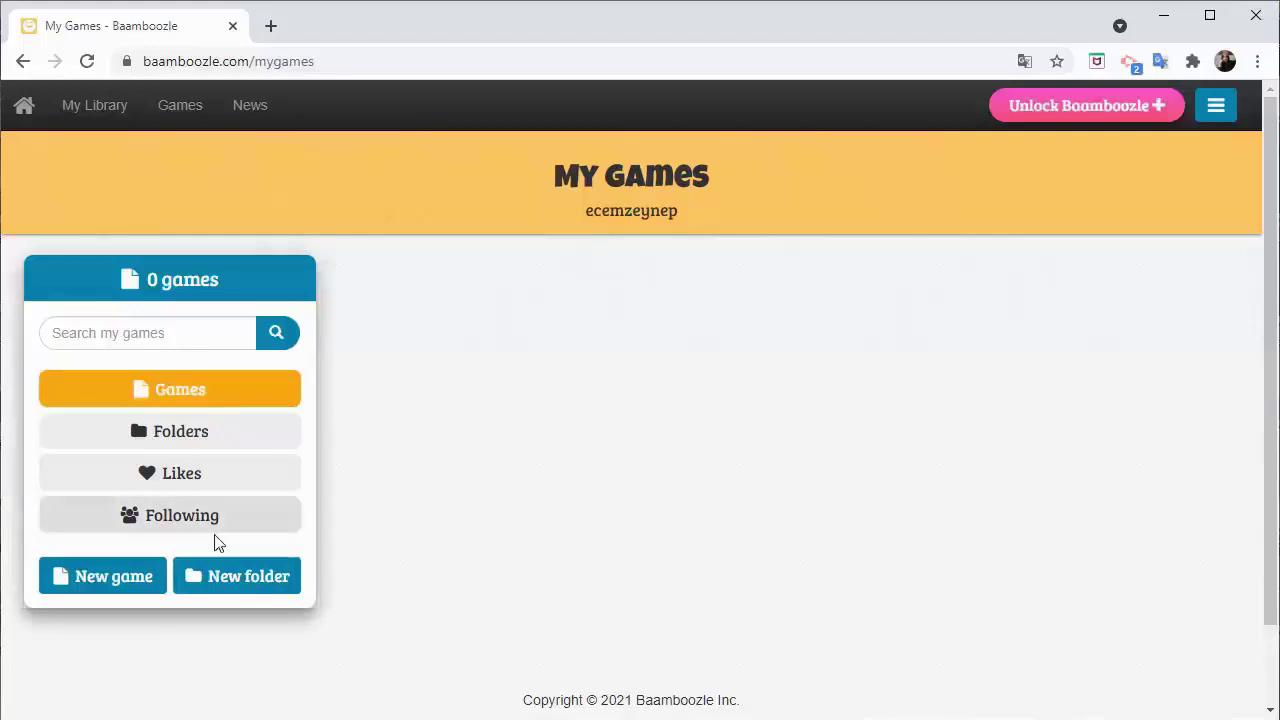
# Step: Start a new game titled "Web 2.0 araçları" with the description "web 2.0 araçları ile ilgili bilgilendirici sorular bulunmaktadır."
pyautogui.click(133, 587)
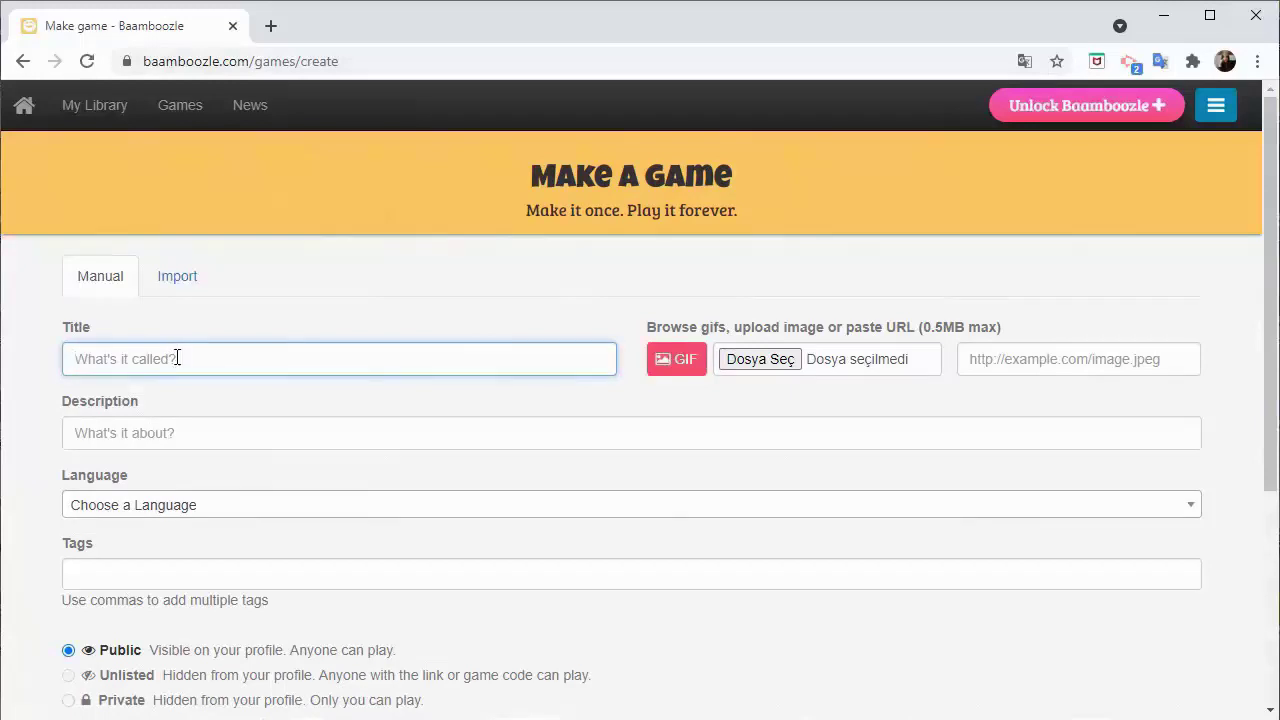
pyautogui.write('Web 2.0 araçları')
pyautogui.click(206, 432)
pyautogui.write('web 2.0 araçları')
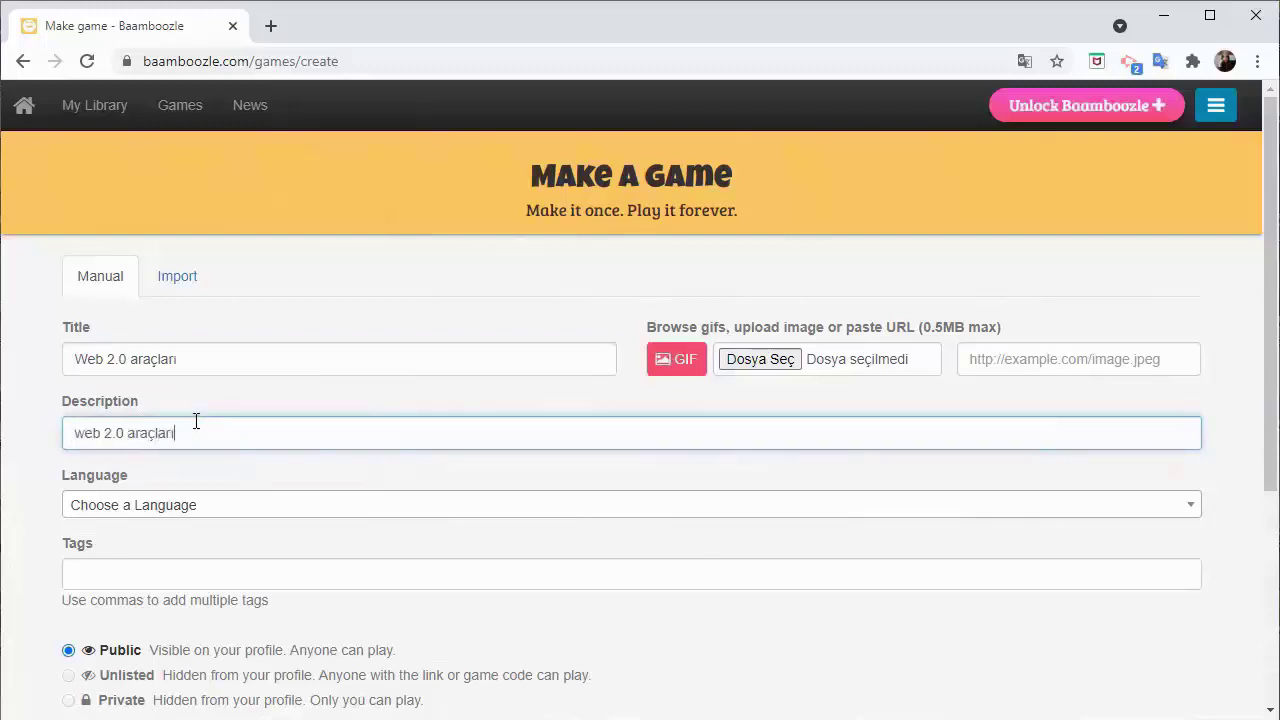
pyautogui.write(' ile ilgili bilgilendirici sorular bulunmaktadır.')
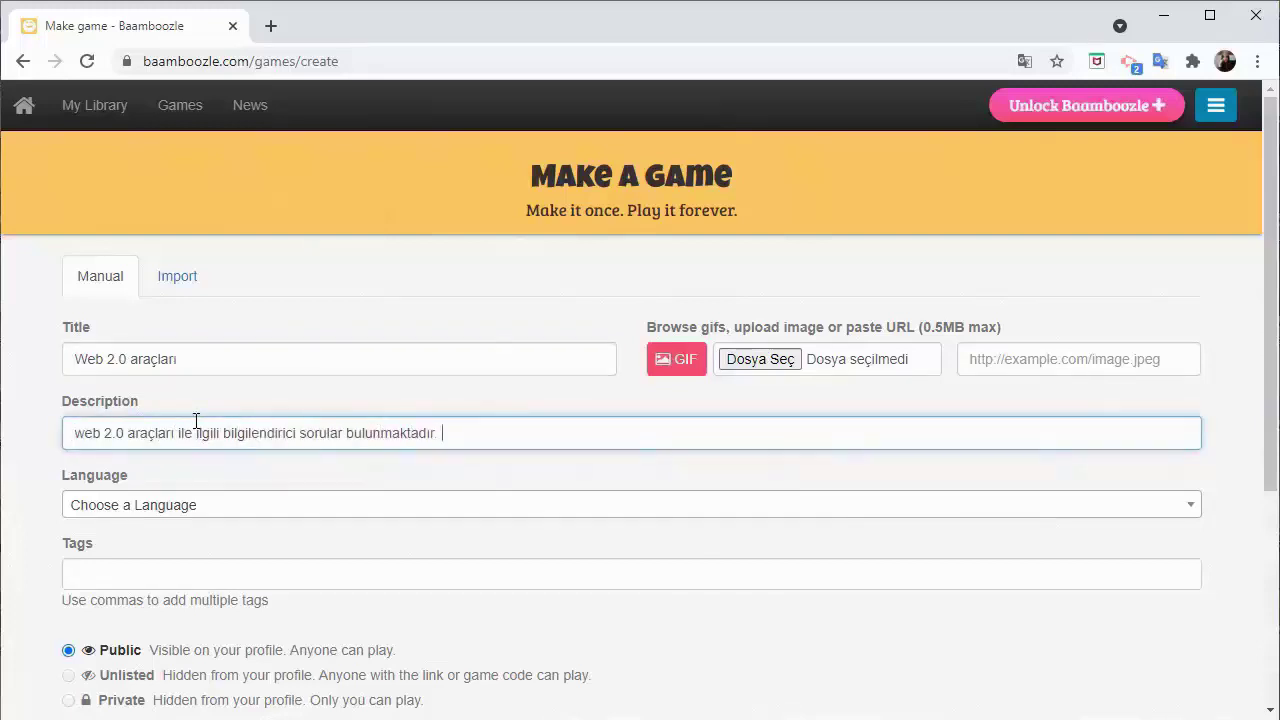
# Step: Create the public game with Turkish as its language and the tags eğitim, eğitici and bilişim
pyautogui.click(263, 505)
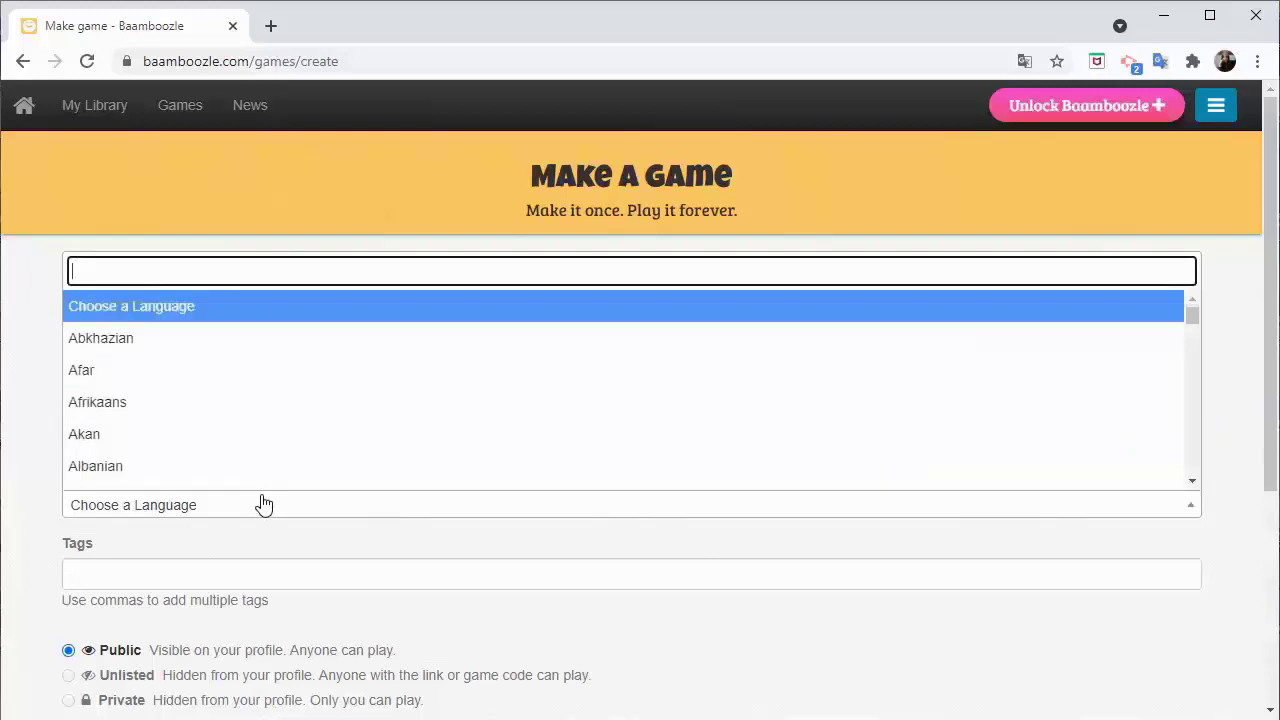
pyautogui.write('tu')
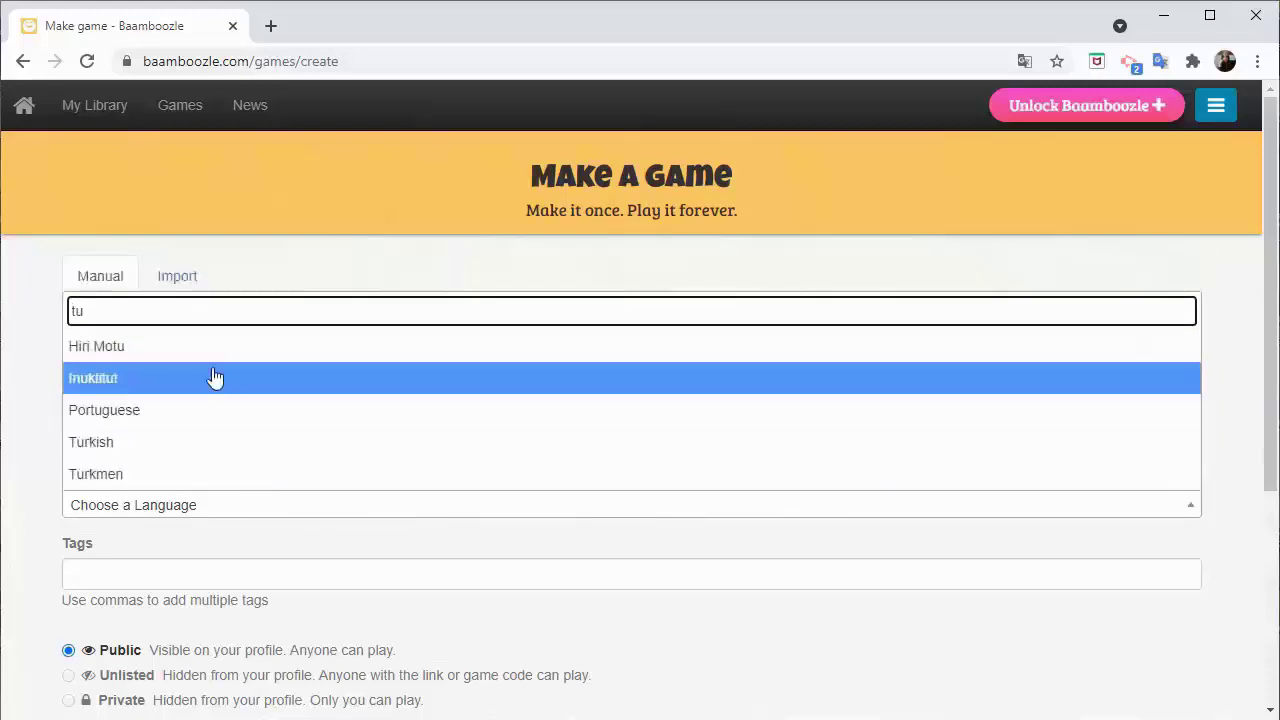
pyautogui.click(225, 444)
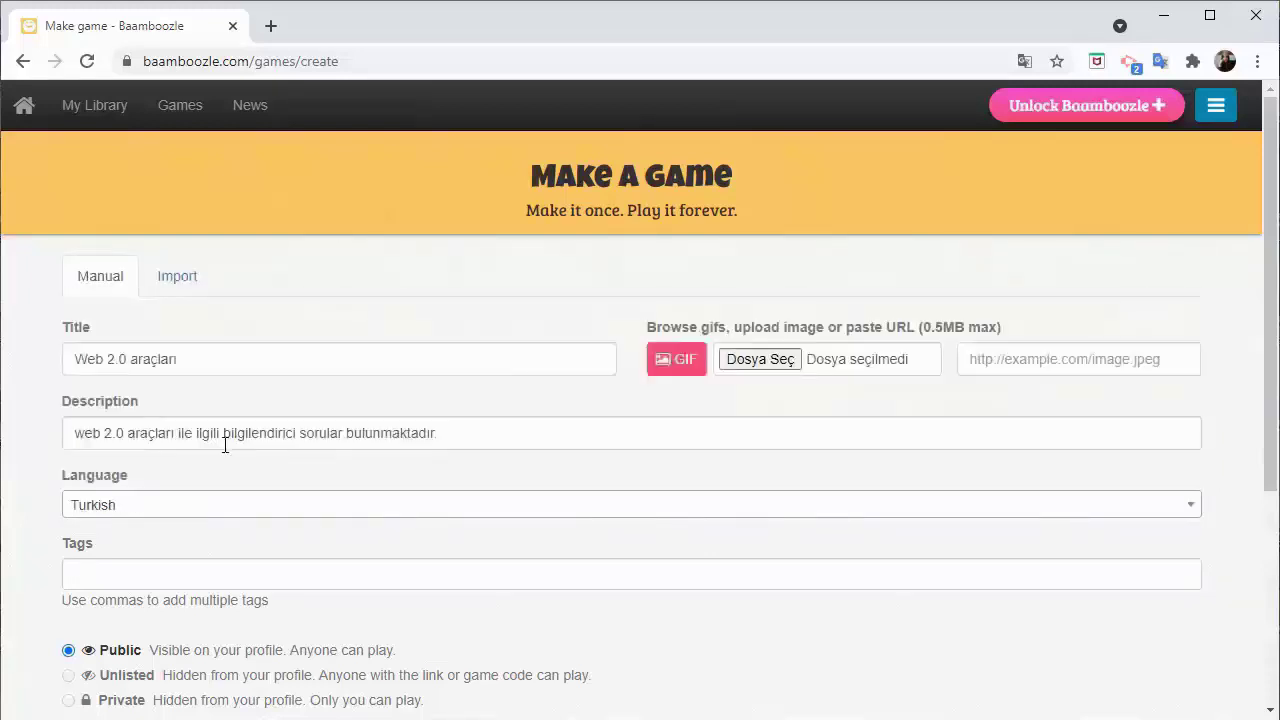
pyautogui.click(279, 573)
pyautogui.write('eğitim,eğitici,bilişim')
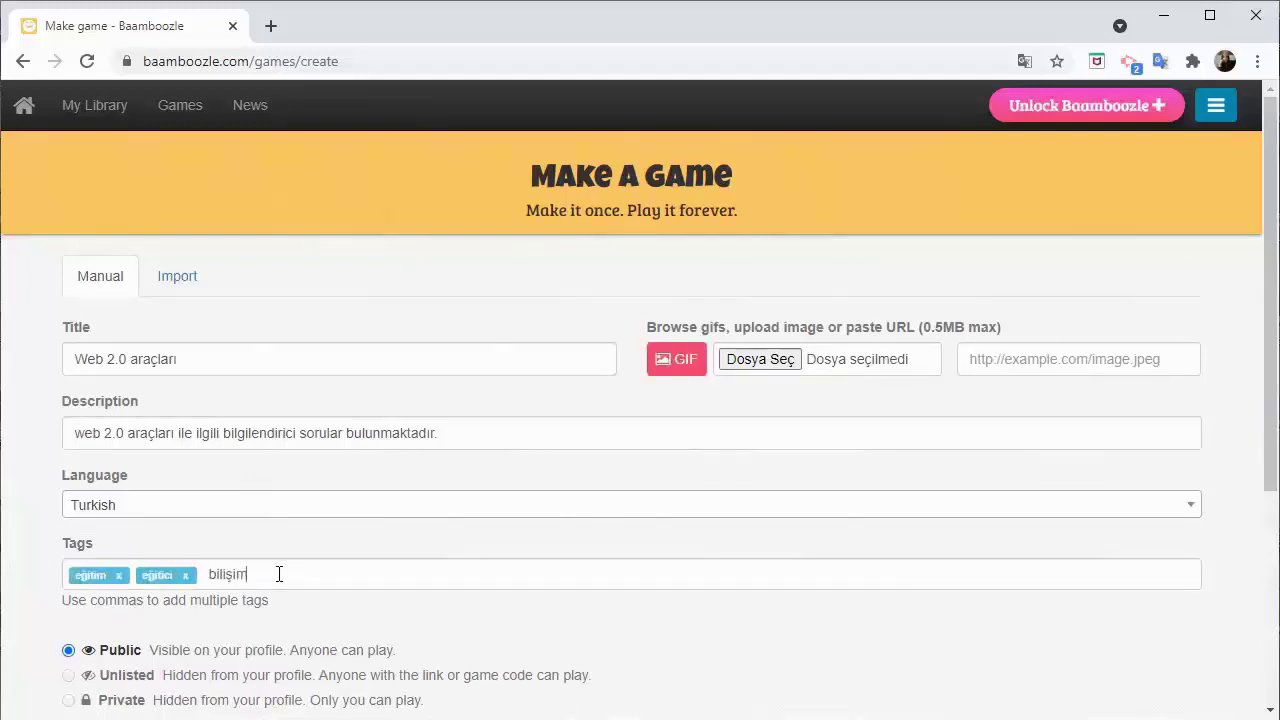
pyautogui.write(',')
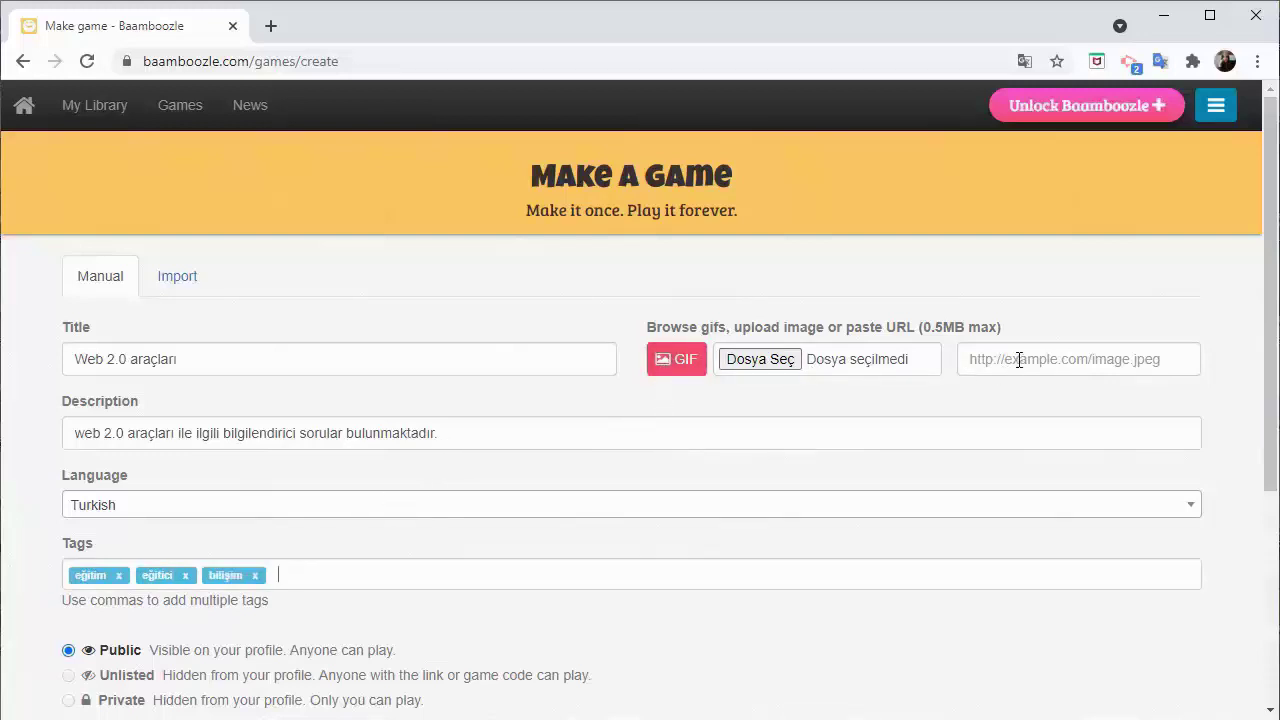
pyautogui.scroll(-3, 1019, 360)
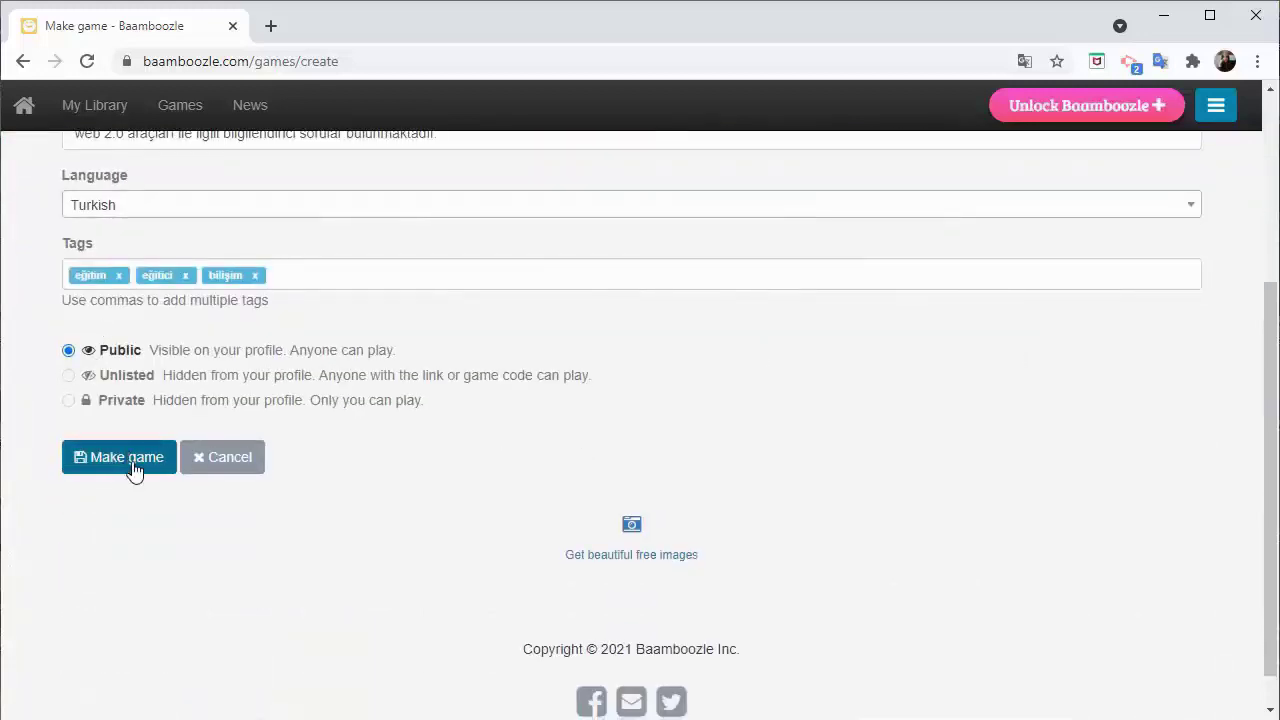
pyautogui.click(134, 472)
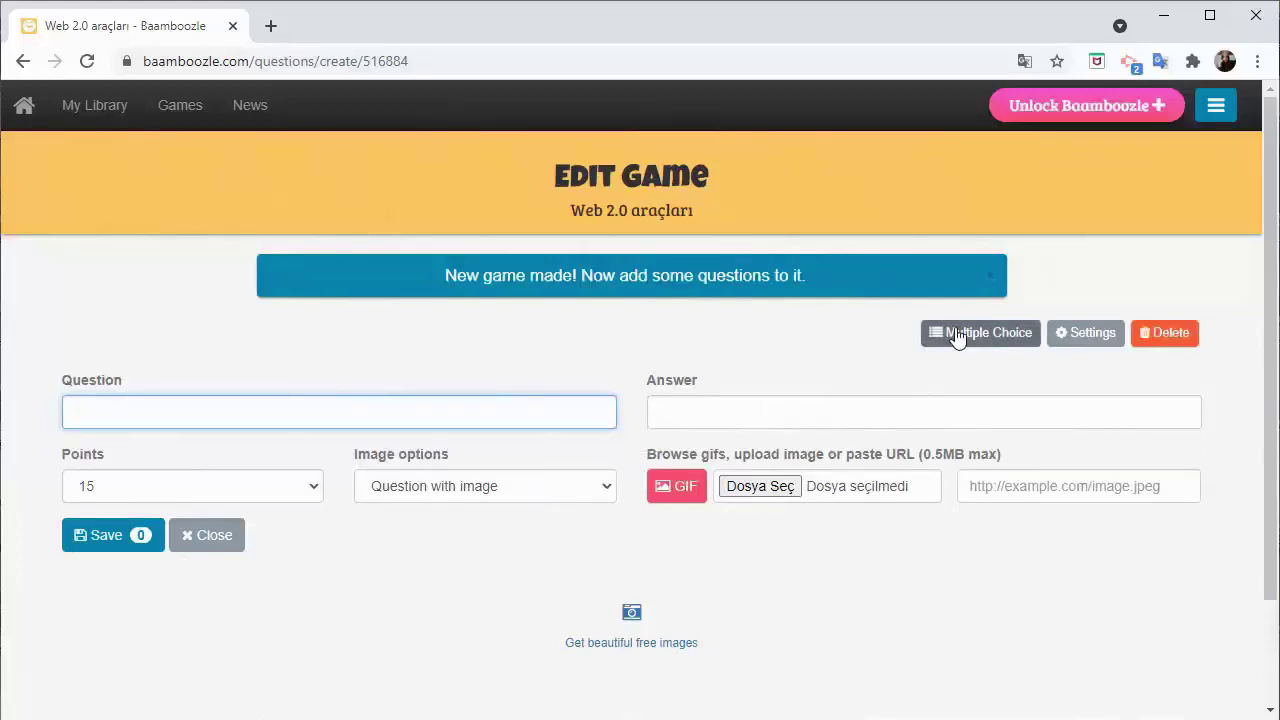
# Step: Review the new game's settings and return to the question editor
pyautogui.click(1075, 345)
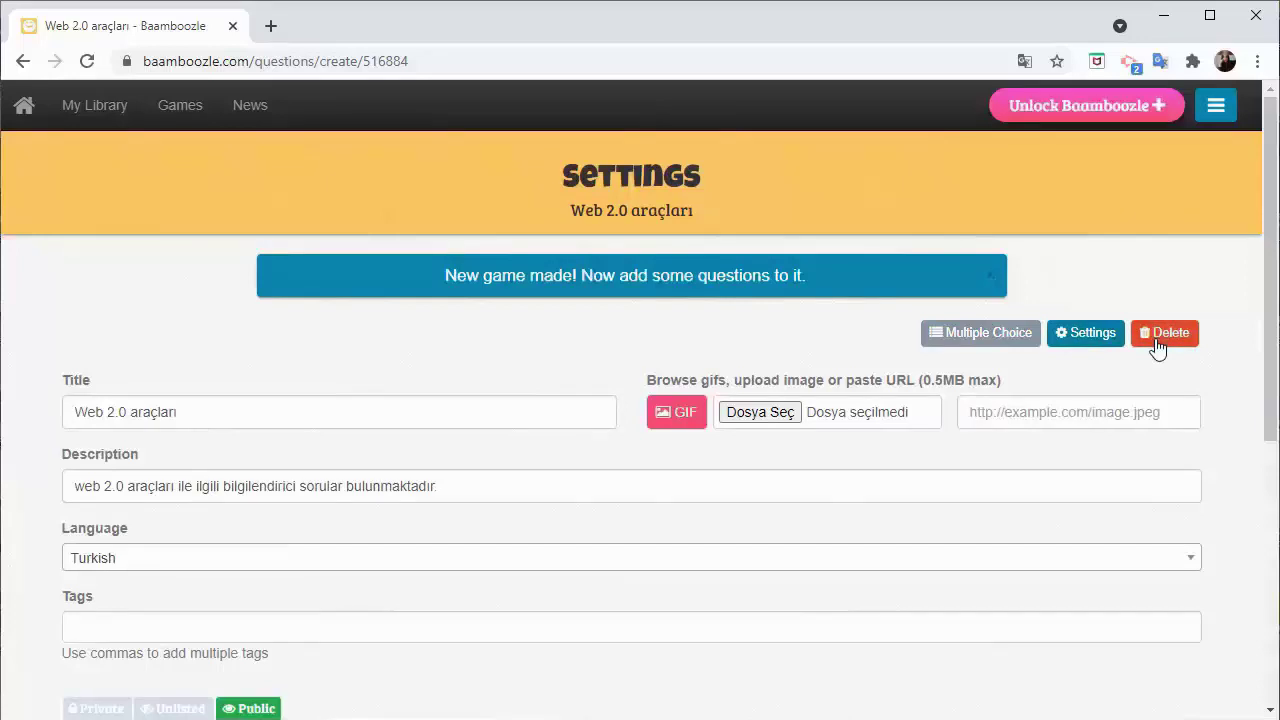
pyautogui.click(1062, 337)
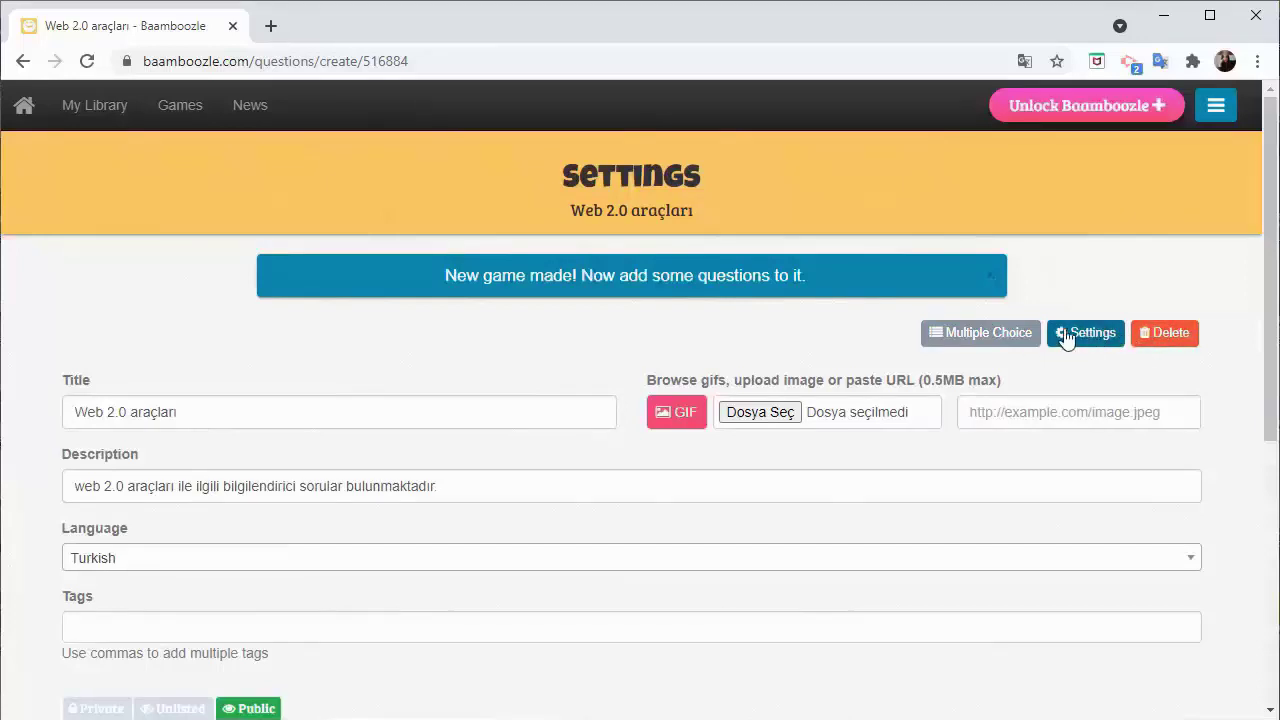
# Step: Add the question "Sınıf içi gürültü seviyesi hangi web 2.0 aracı ile ölçülebilir ?" with the answer "Classroomscreen" for 10 points
pyautogui.click(348, 410)
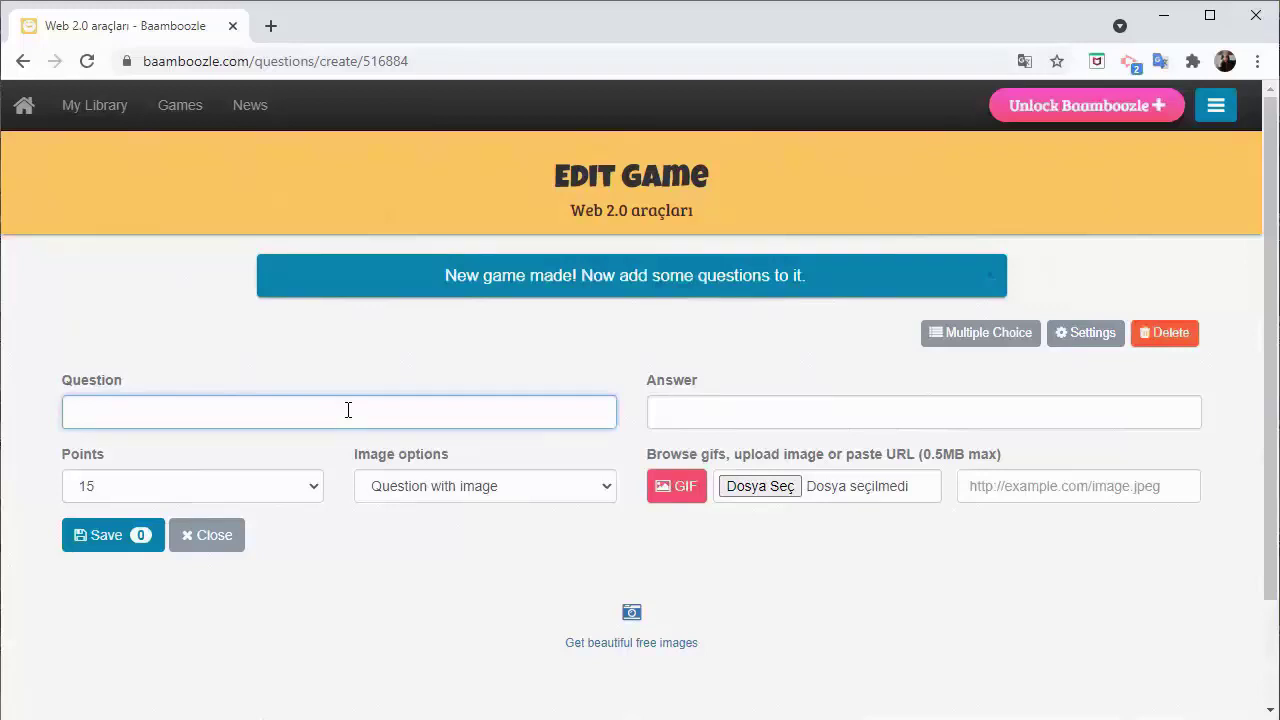
pyautogui.write('Sınıf içi gürültü seviyesi hangi web 2.0 aracı ile ölçülebilir ?')
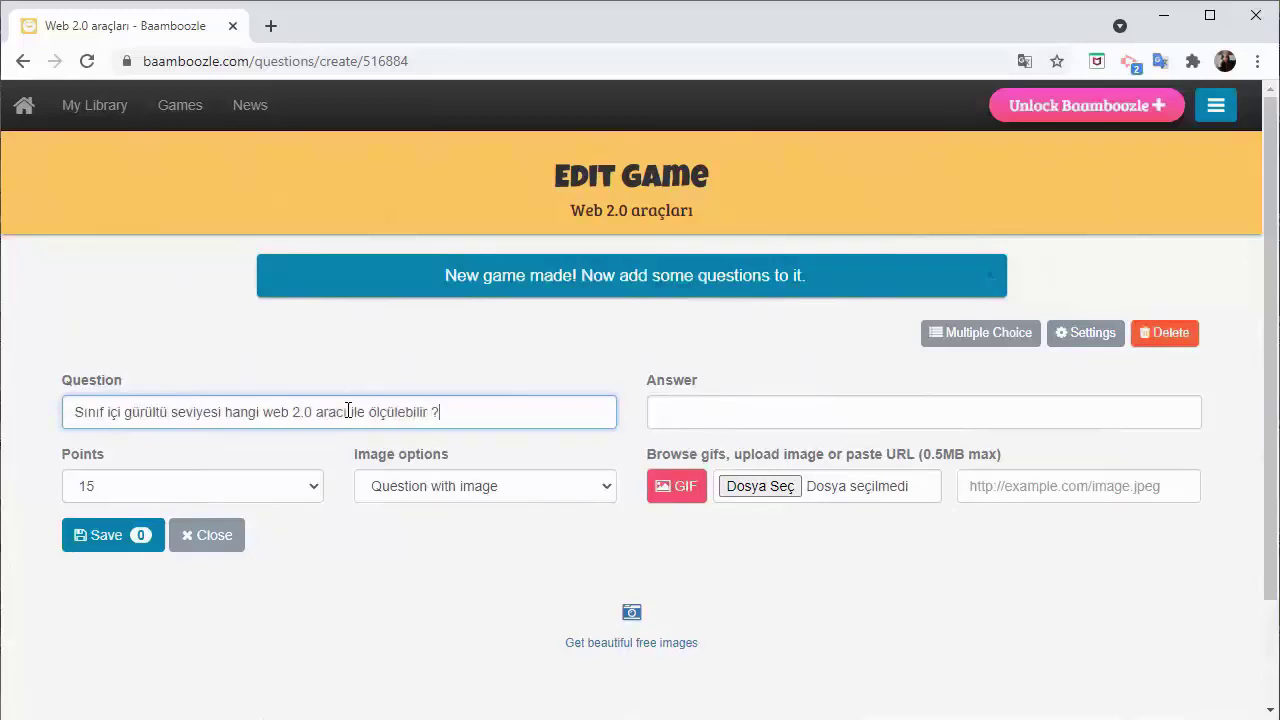
pyautogui.click(699, 410)
pyautogui.write('Classroomscreen')
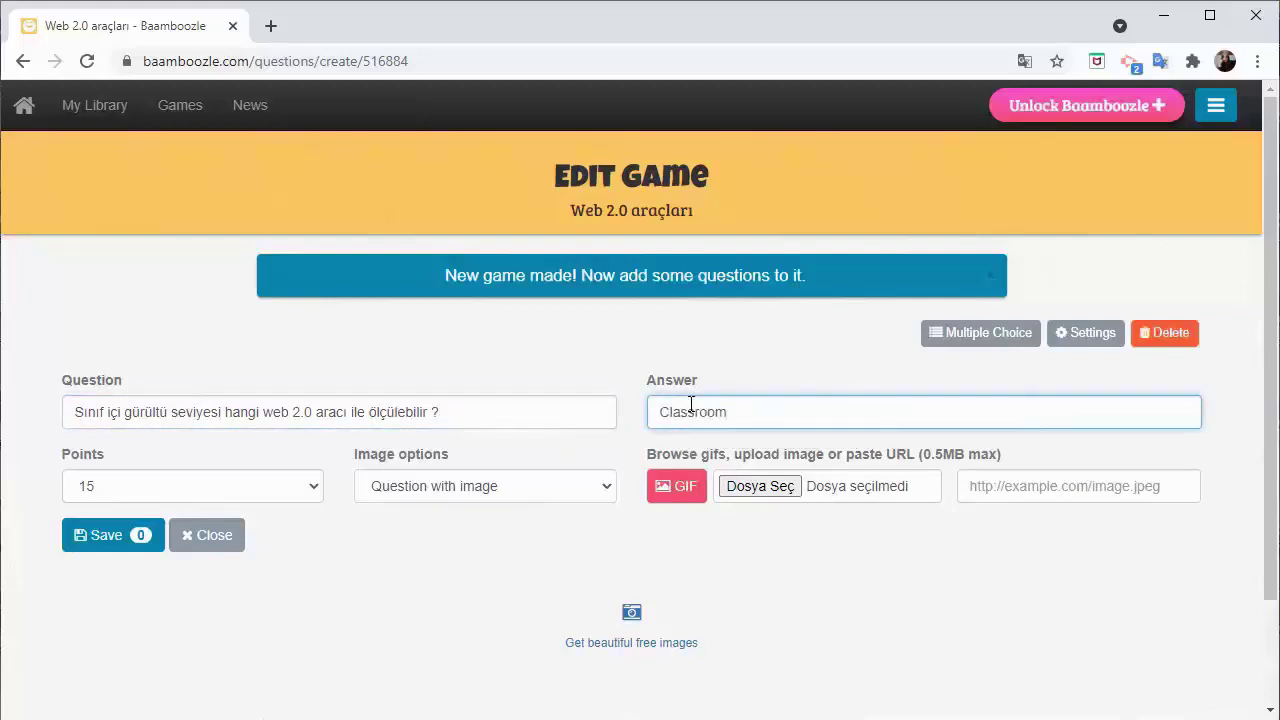
pyautogui.click(313, 495)
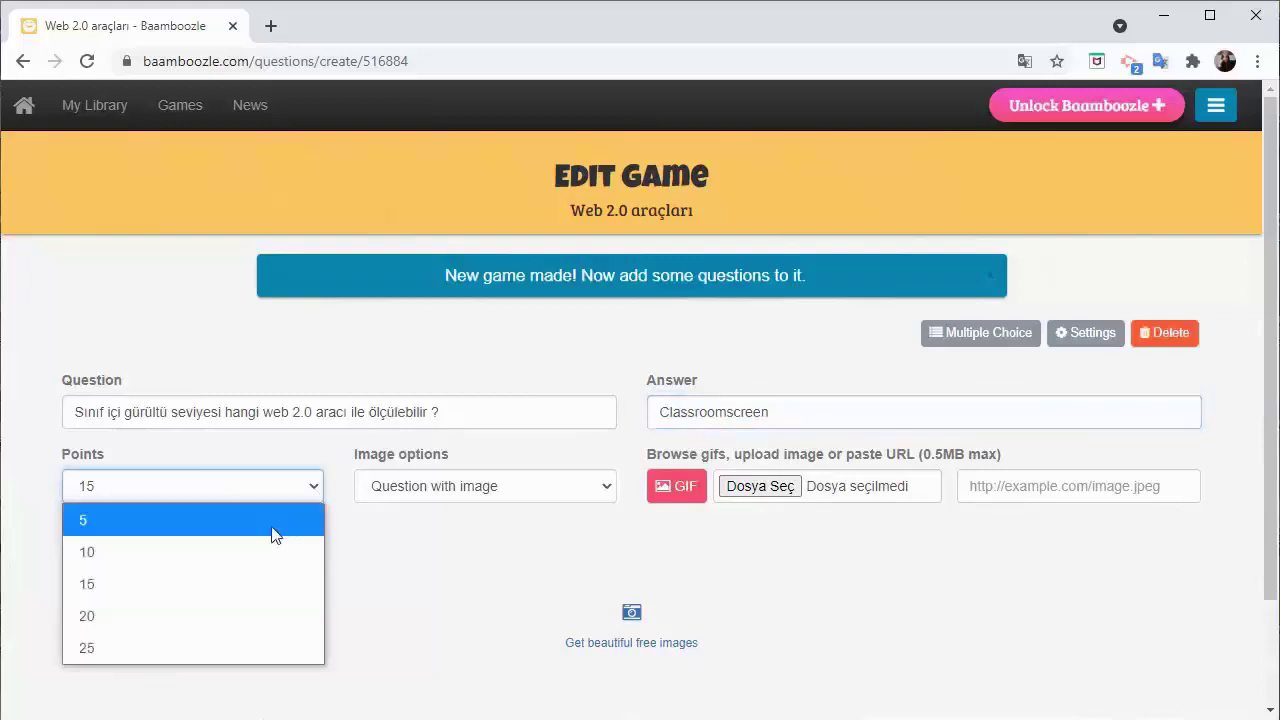
pyautogui.click(269, 563)
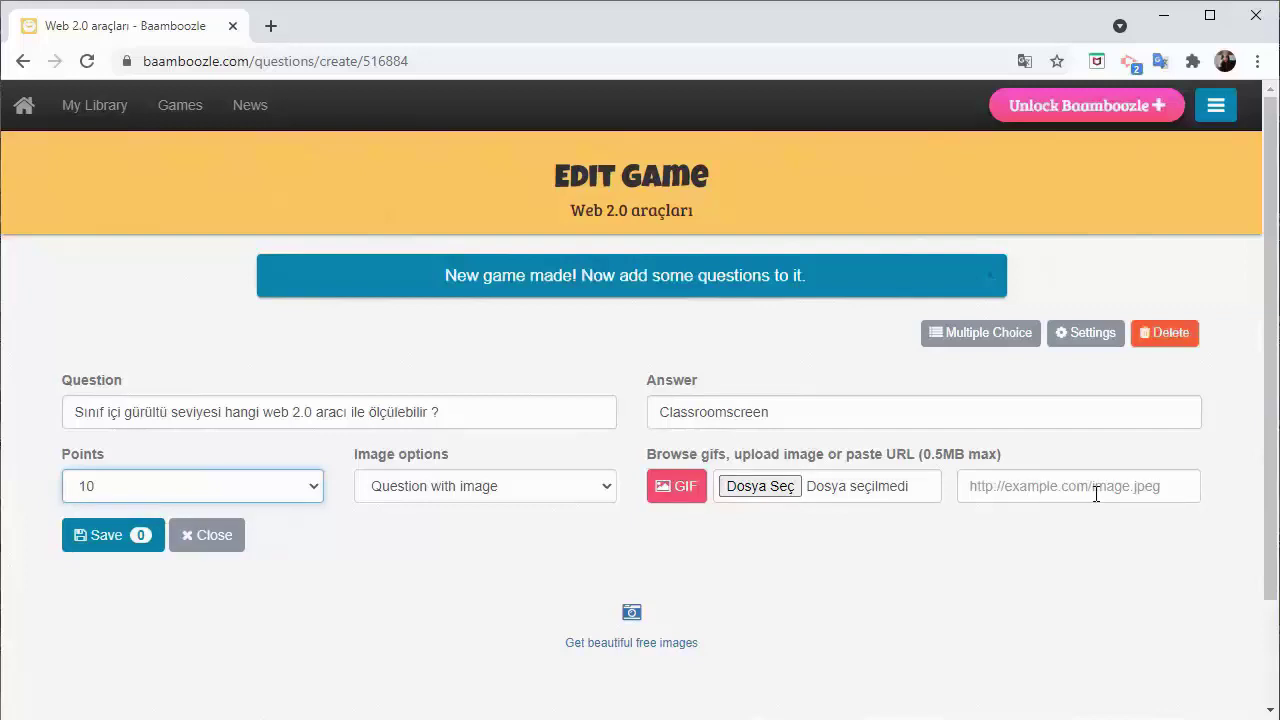
pyautogui.click(86, 543)
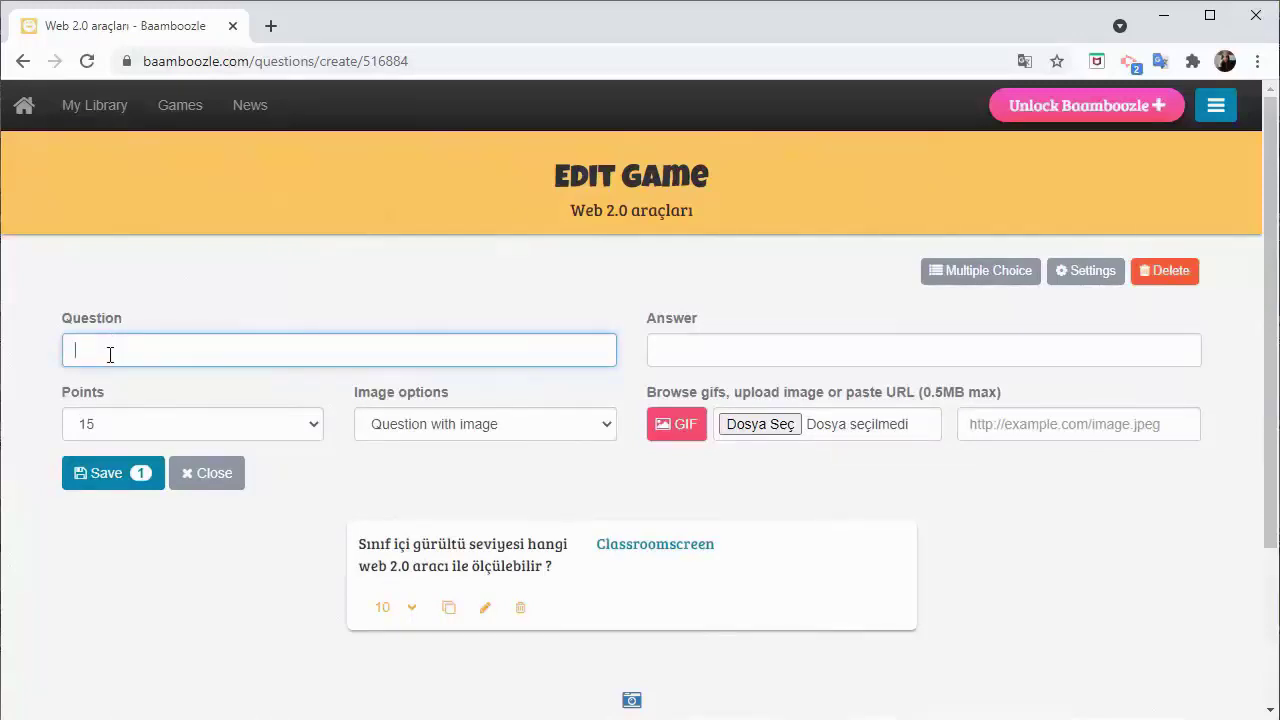
# Step: Add the question "Resim seslendirmesi hangi web 2.0 aracı ile yapılabilir ?" with the answer "Voki" for 15 points
pyautogui.write('Resim seslendirmesi hangi web 2.0 aracı ile yapılabilir ?')
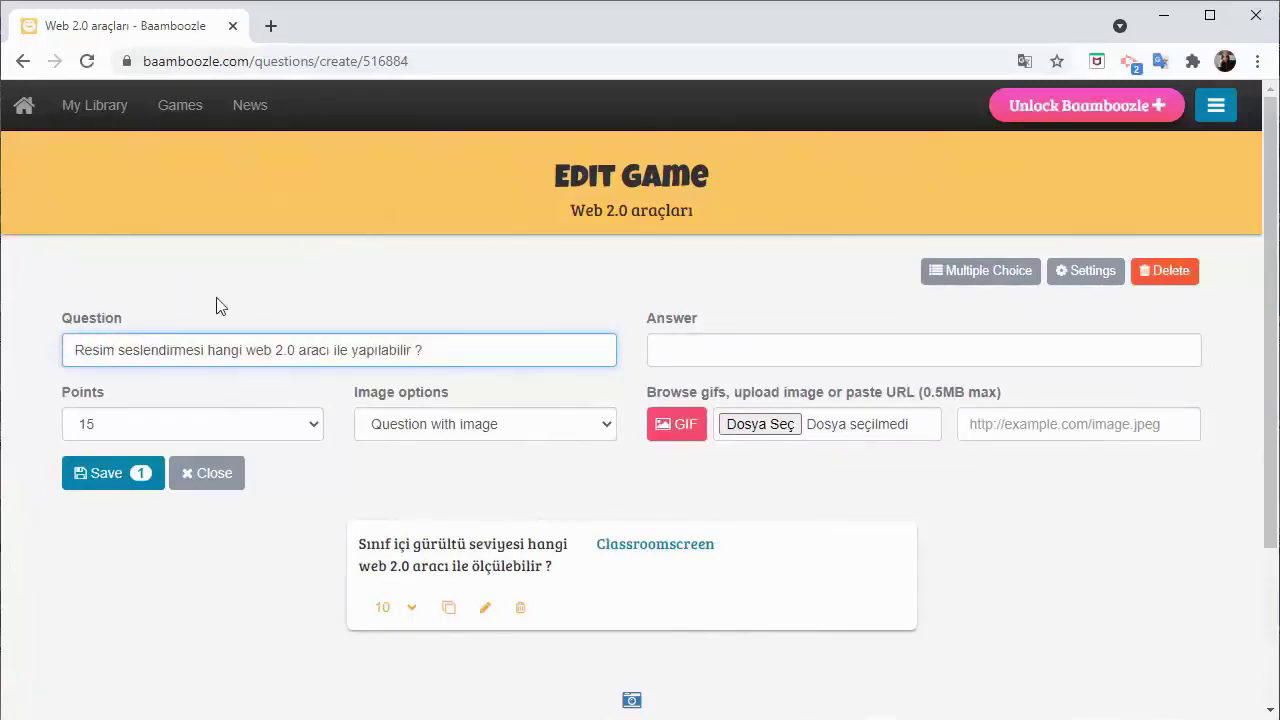
pyautogui.click(759, 353)
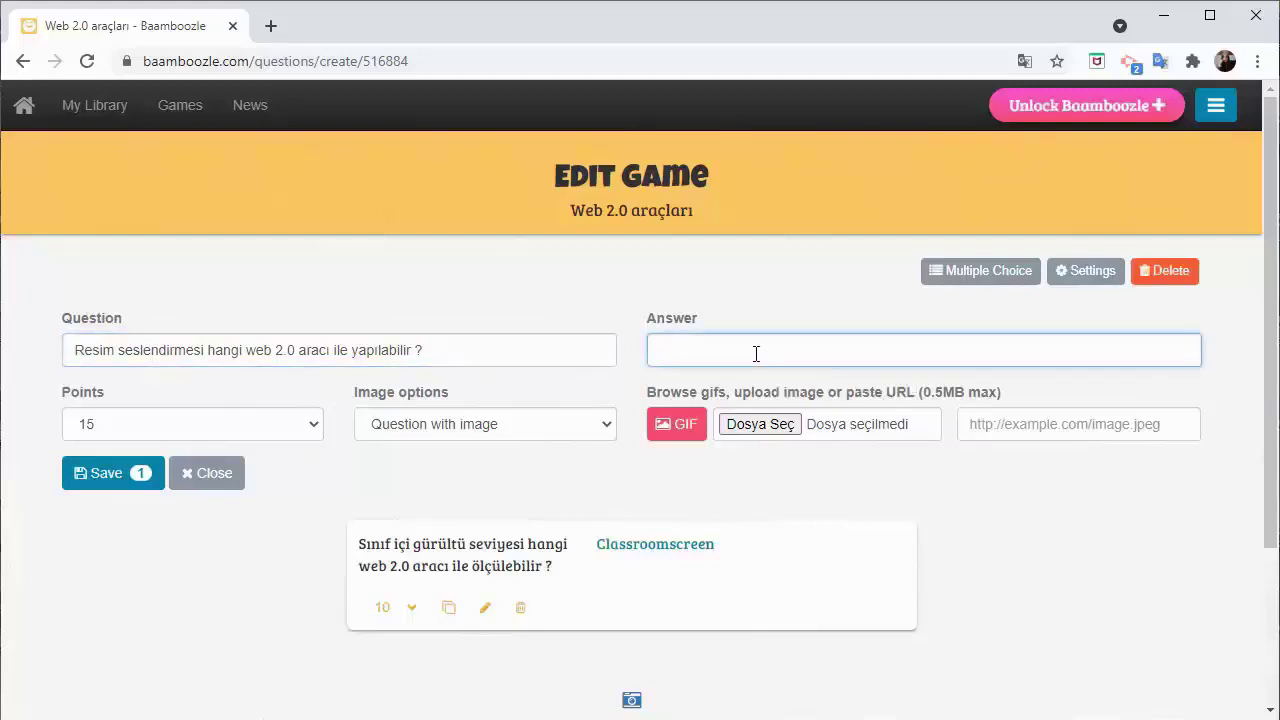
pyautogui.write('Voki')
pyautogui.click(313, 425)
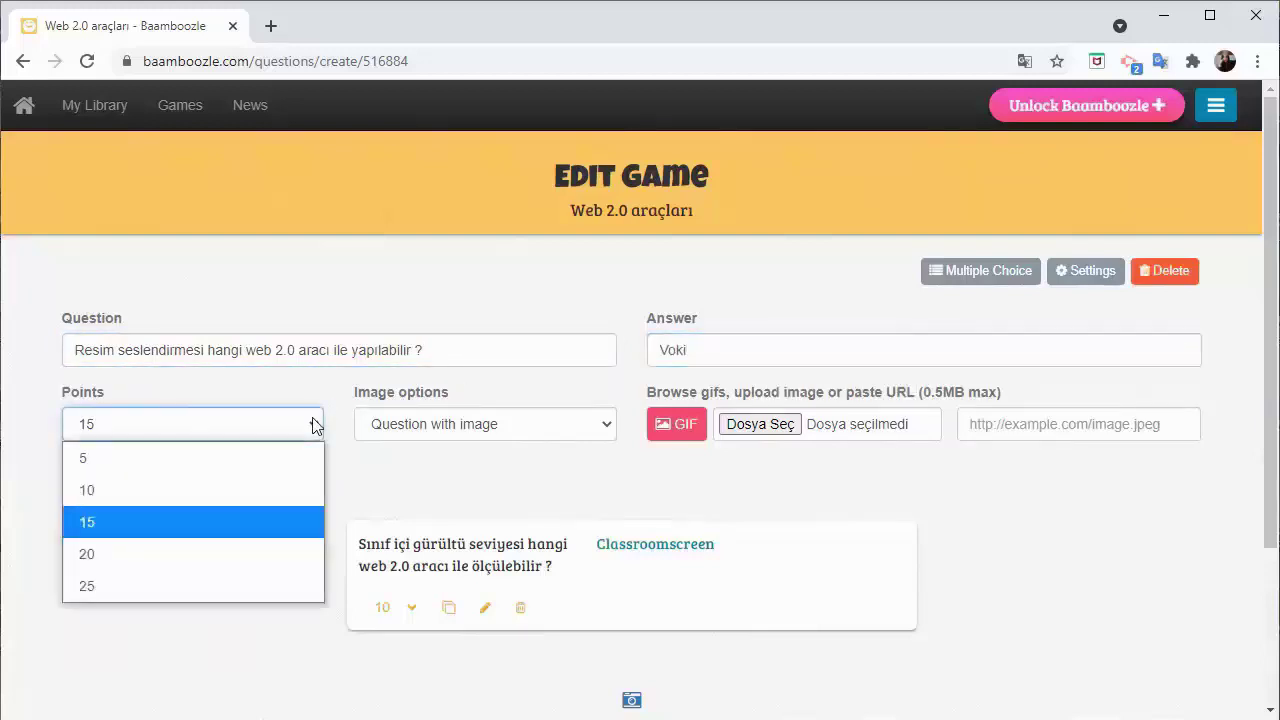
pyautogui.click(278, 520)
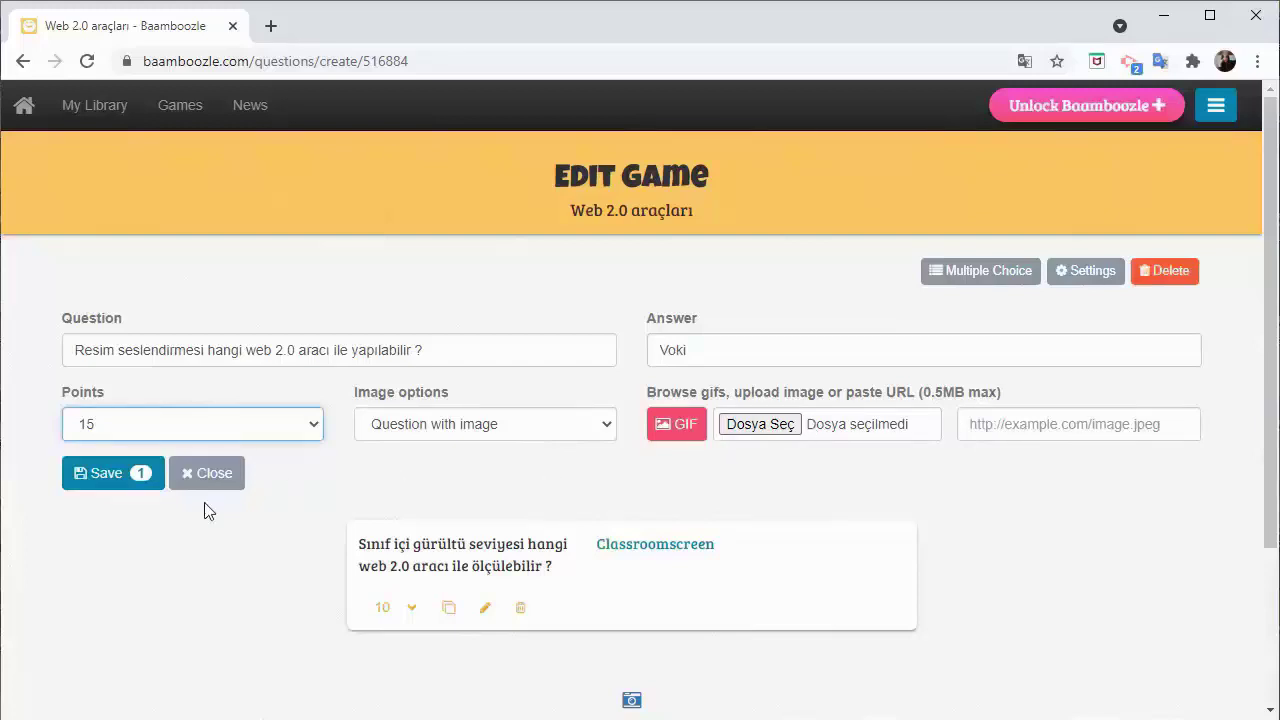
pyautogui.click(118, 485)
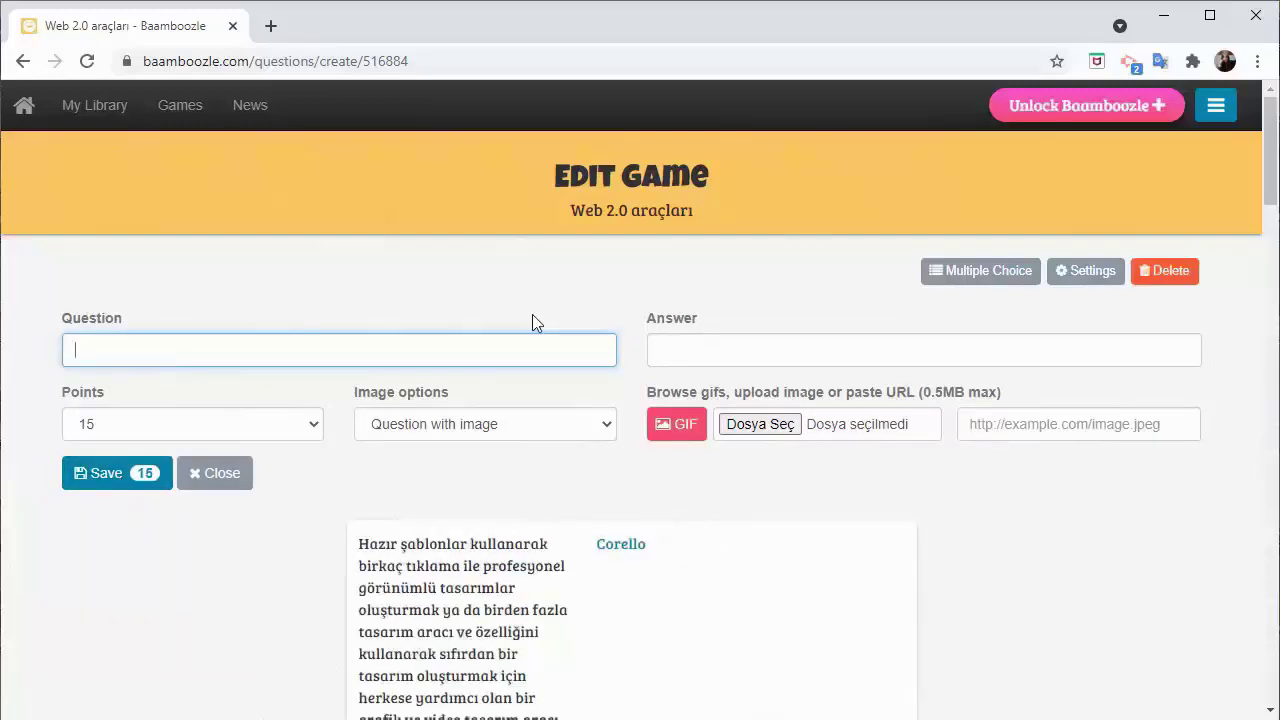
# Step: Open the preview of the "Web 2.0 araçları" game from the library of own games
pyautogui.moveTo(101, 106)
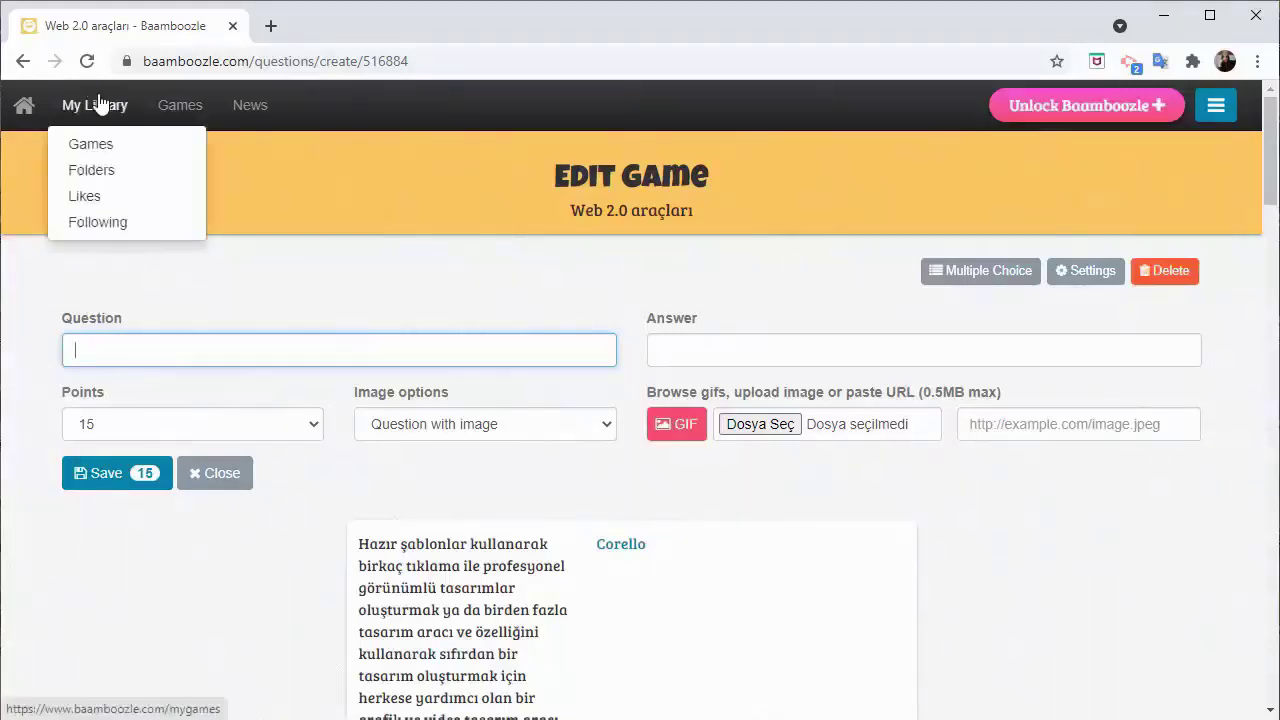
pyautogui.click(116, 147)
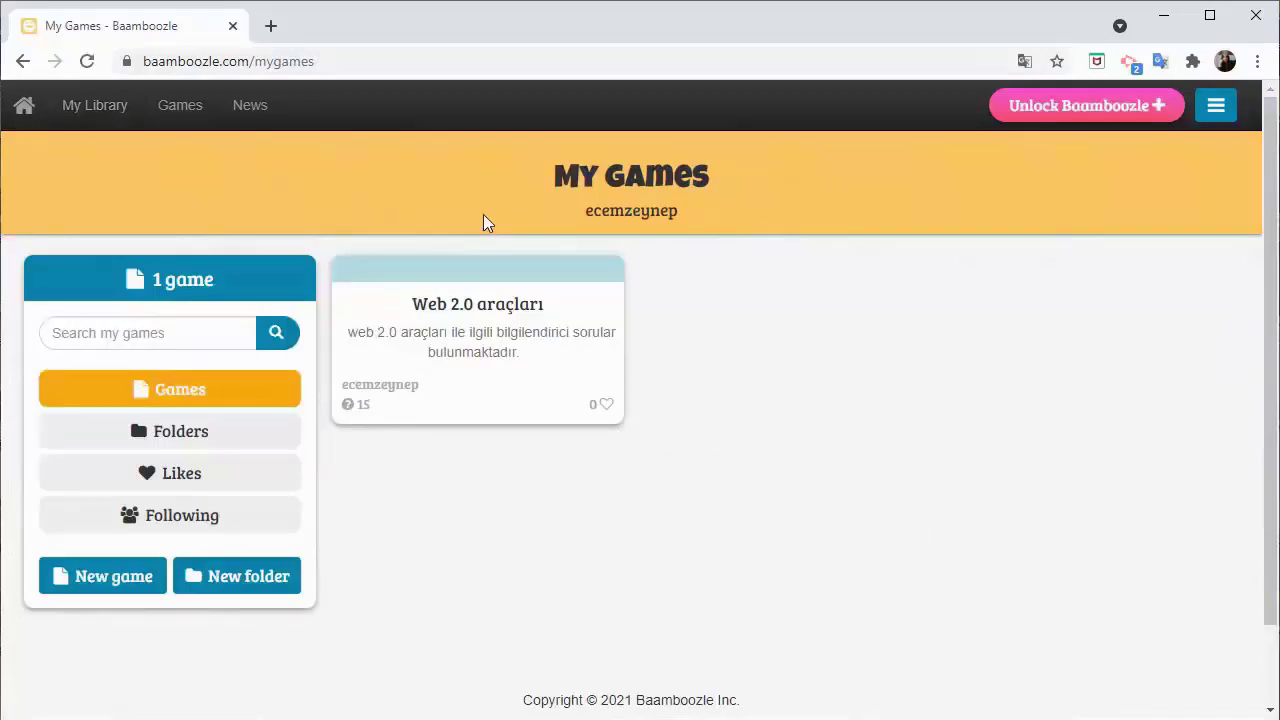
pyautogui.click(490, 315)
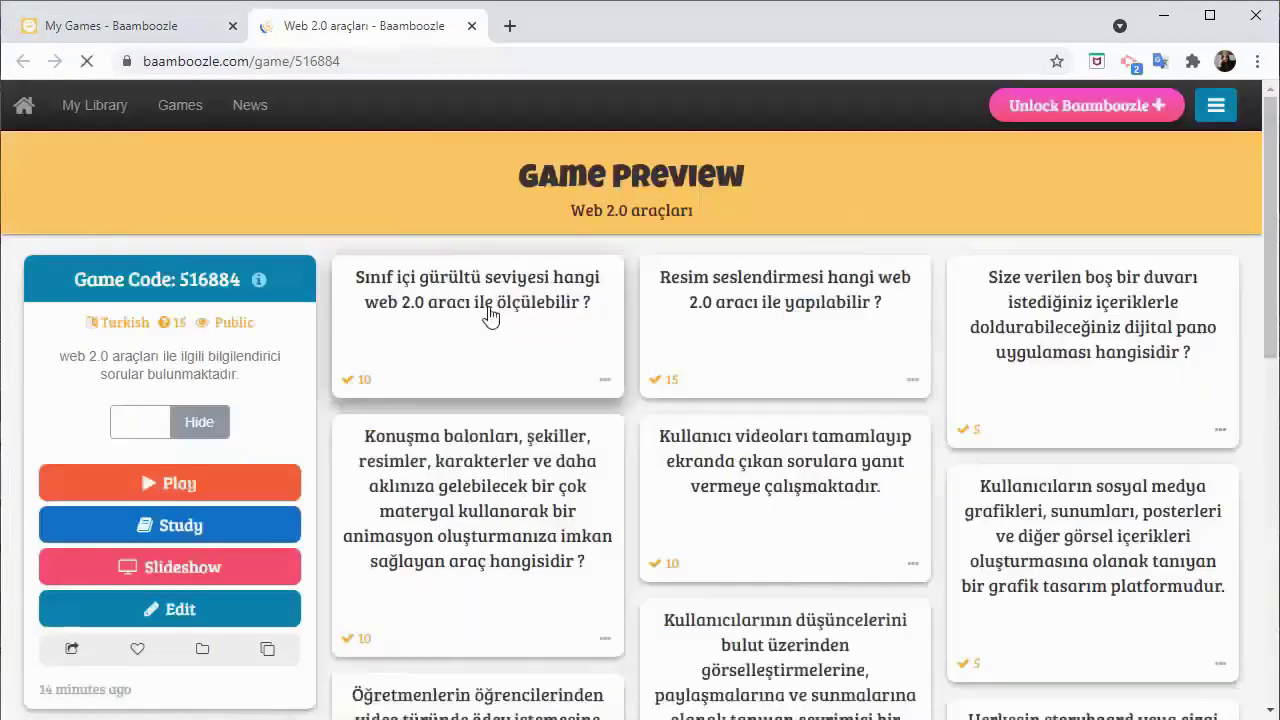
# Step: Show and hide the answers in the game preview, and view the game's sharing options before closing them
pyautogui.click(198, 425)
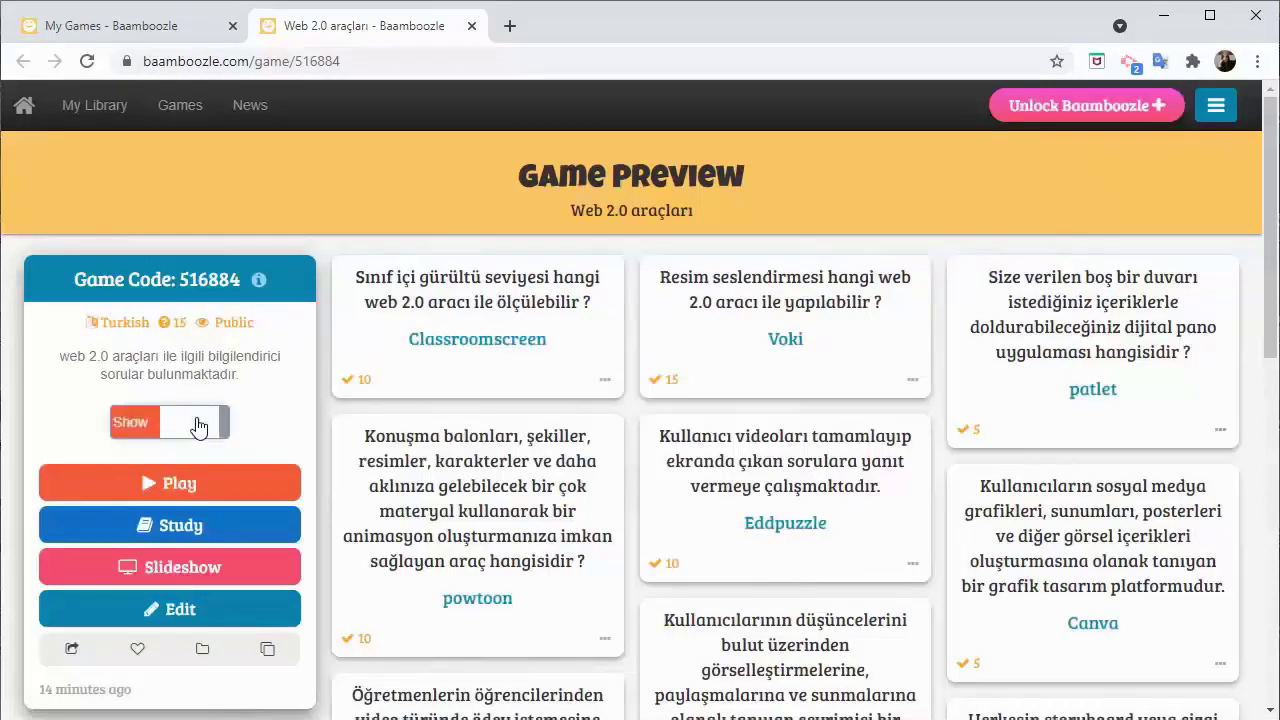
pyautogui.click(198, 425)
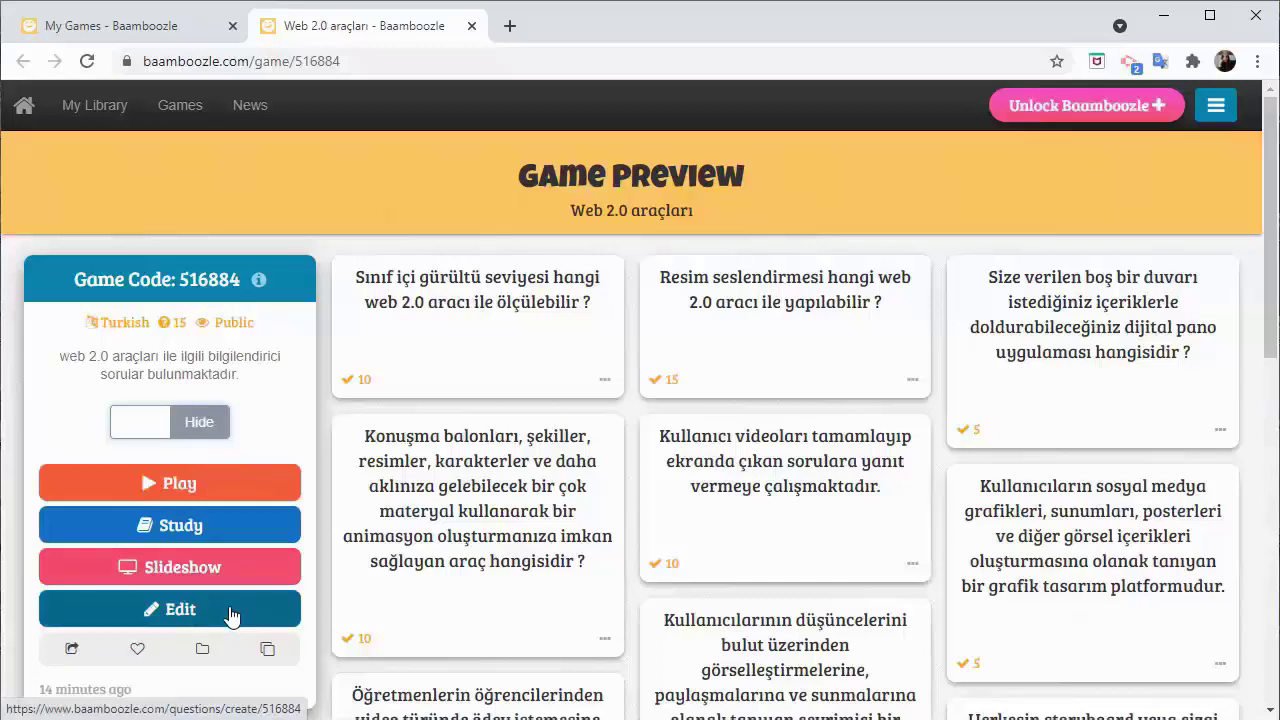
pyautogui.click(76, 649)
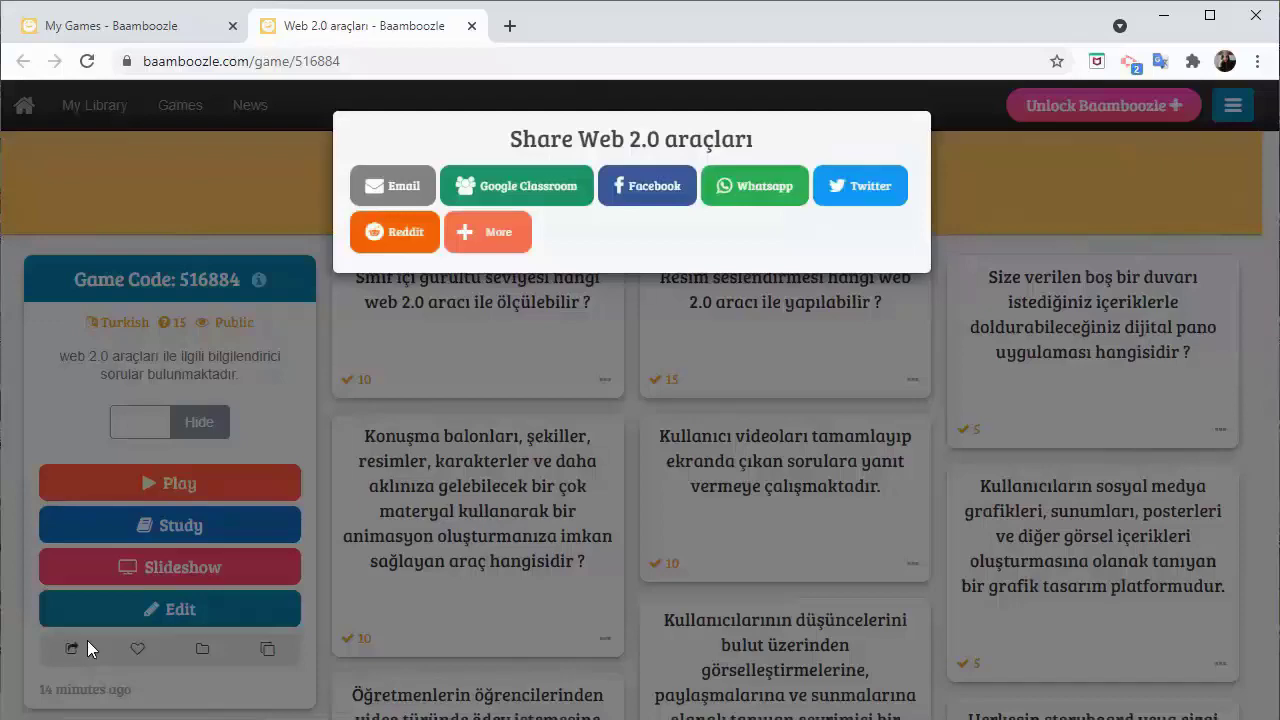
pyautogui.click(63, 437)
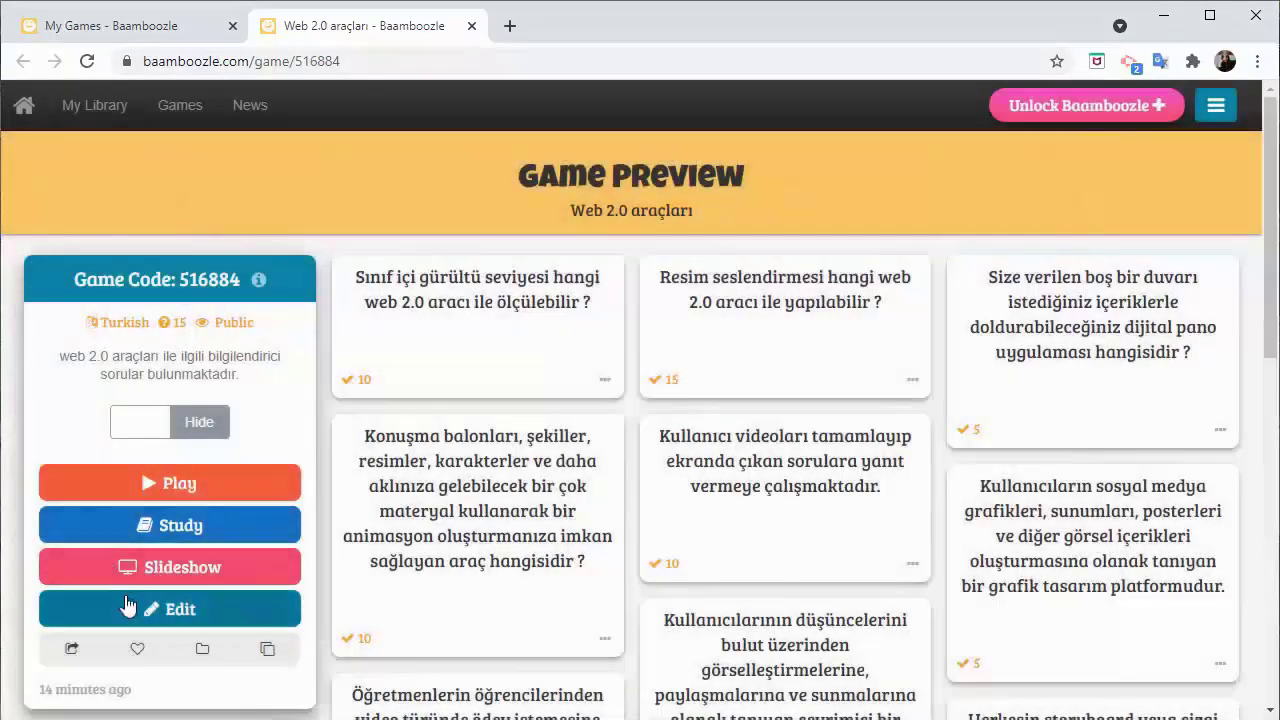